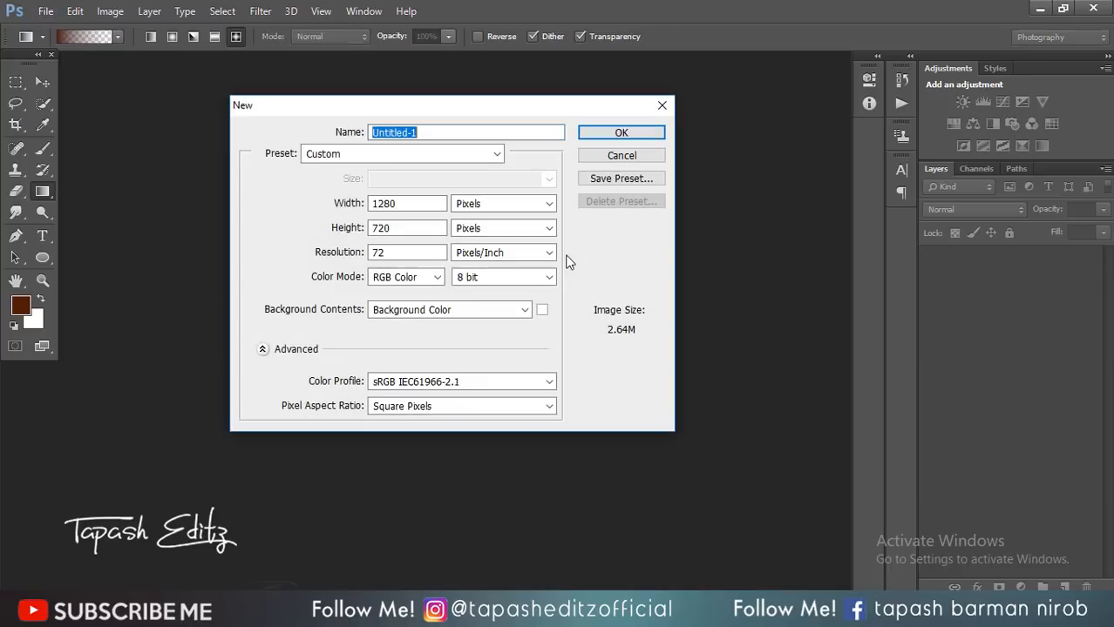
Step: Set the new document's width and height to 1080 pixels each
{"action": "left_click", "coordinate": [418, 224]}
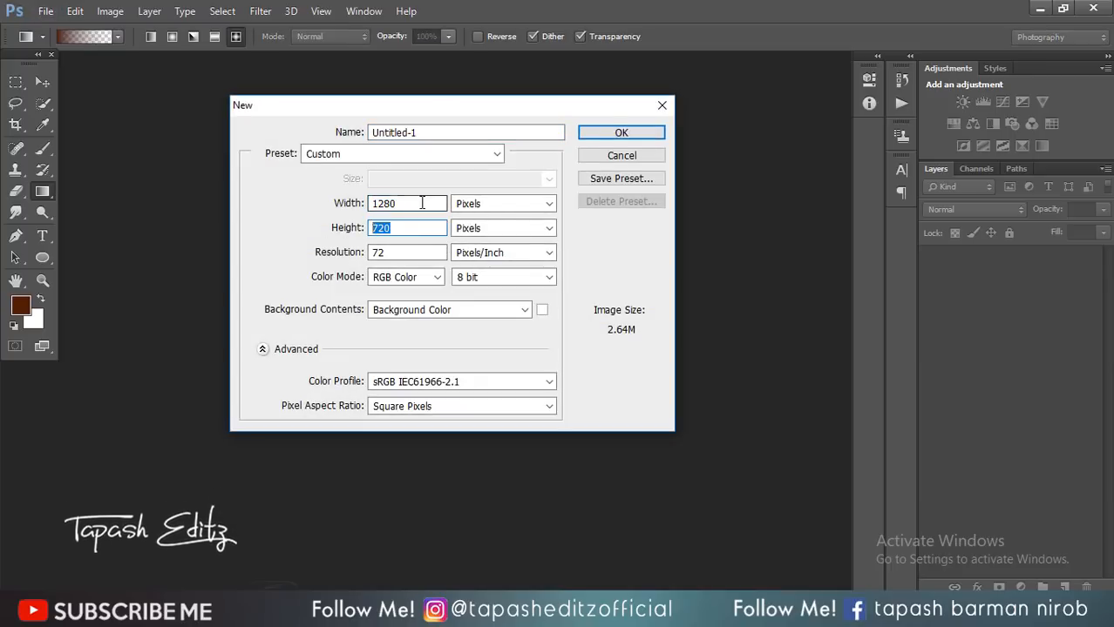
{"action": "left_click", "coordinate": [423, 204]}
{"action": "type", "text": "10"}
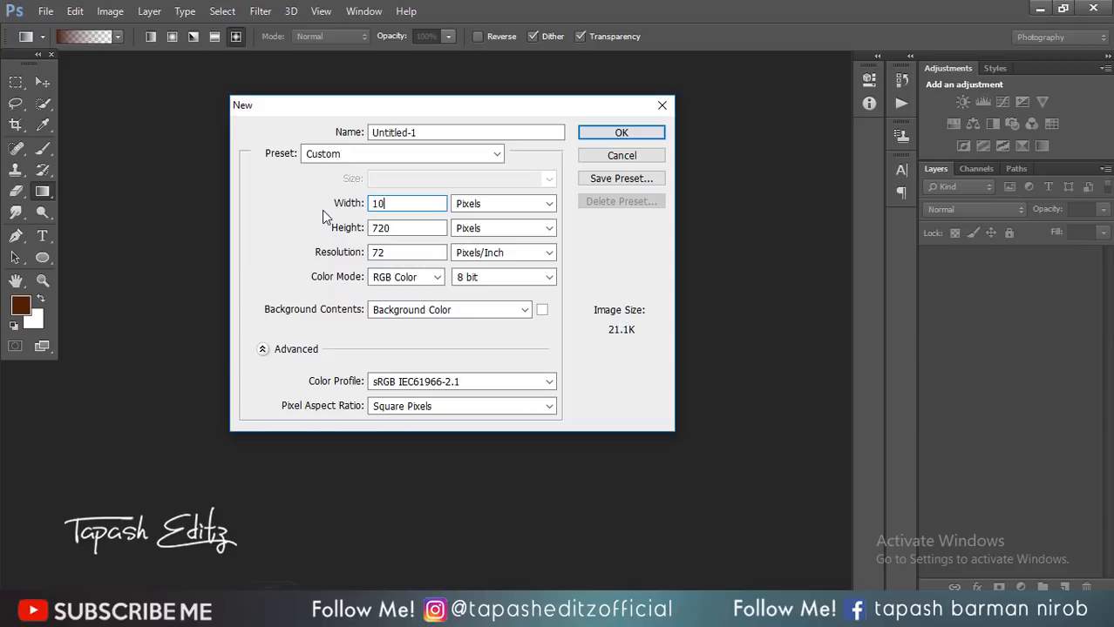
{"action": "type", "text": "80"}
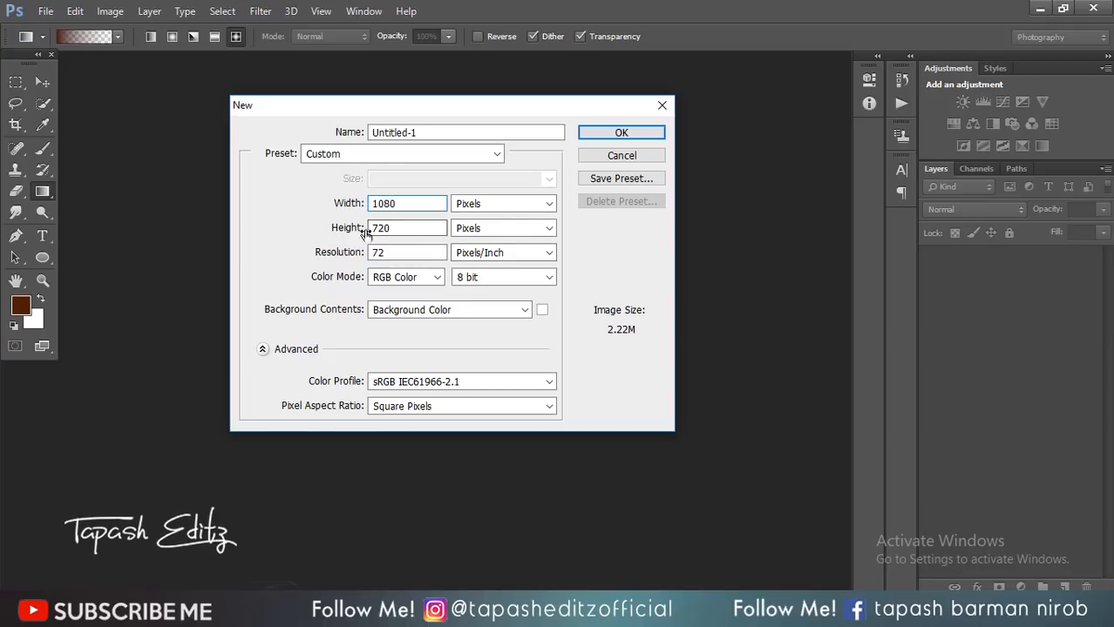
{"action": "type", "text": "1"}
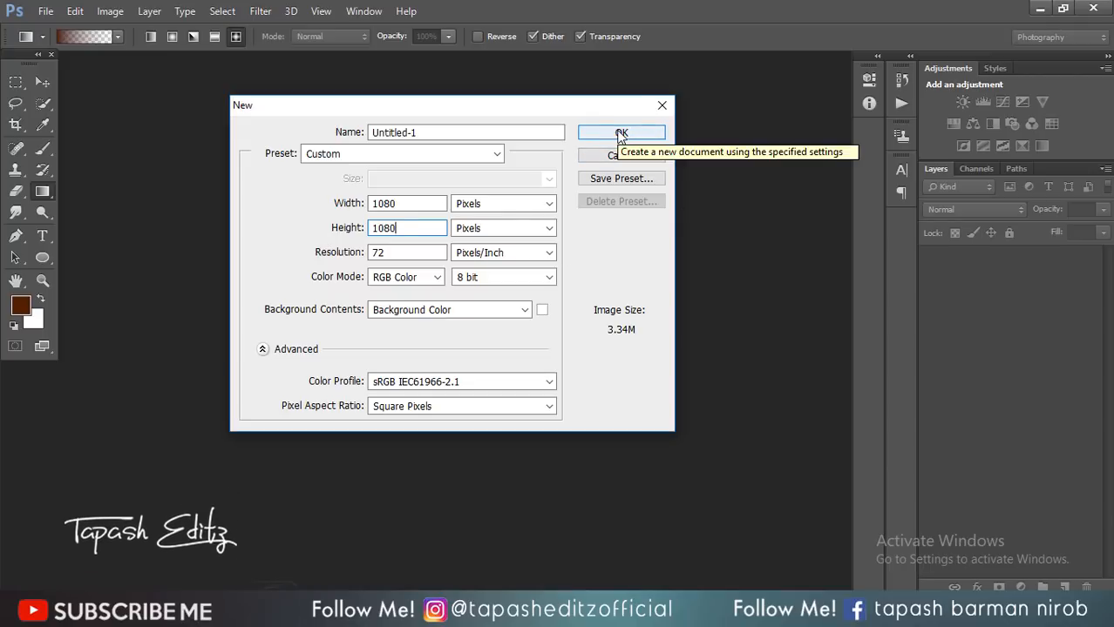
Step: Choose Other as the background contents with black 000000 and create the document
{"action": "left_click", "coordinate": [451, 312]}
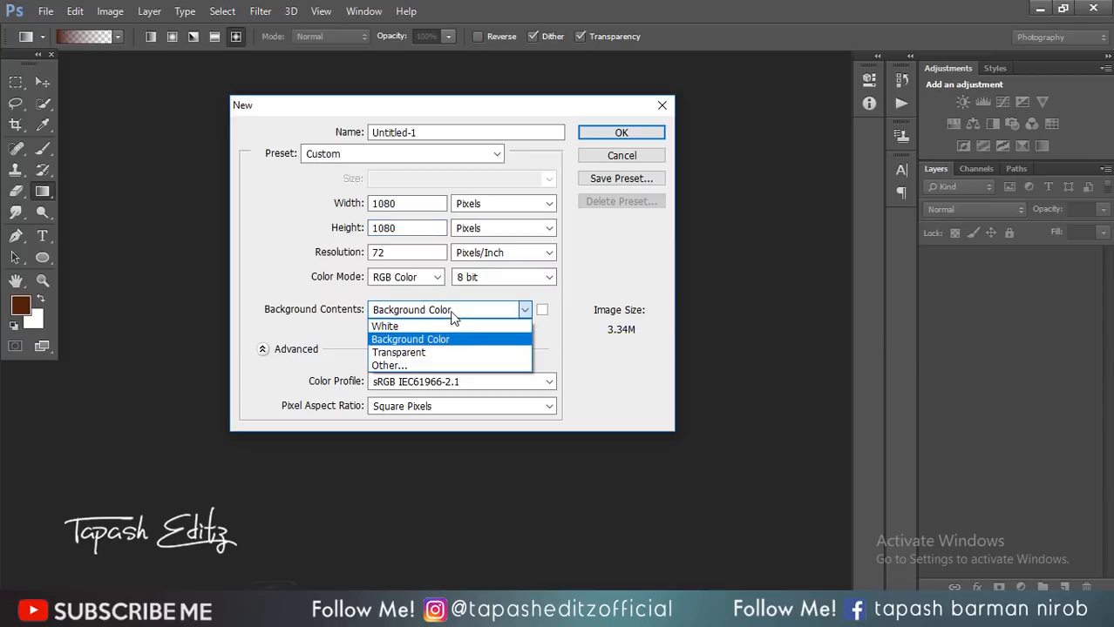
{"action": "left_click", "coordinate": [438, 353]}
{"action": "left_click", "coordinate": [435, 314]}
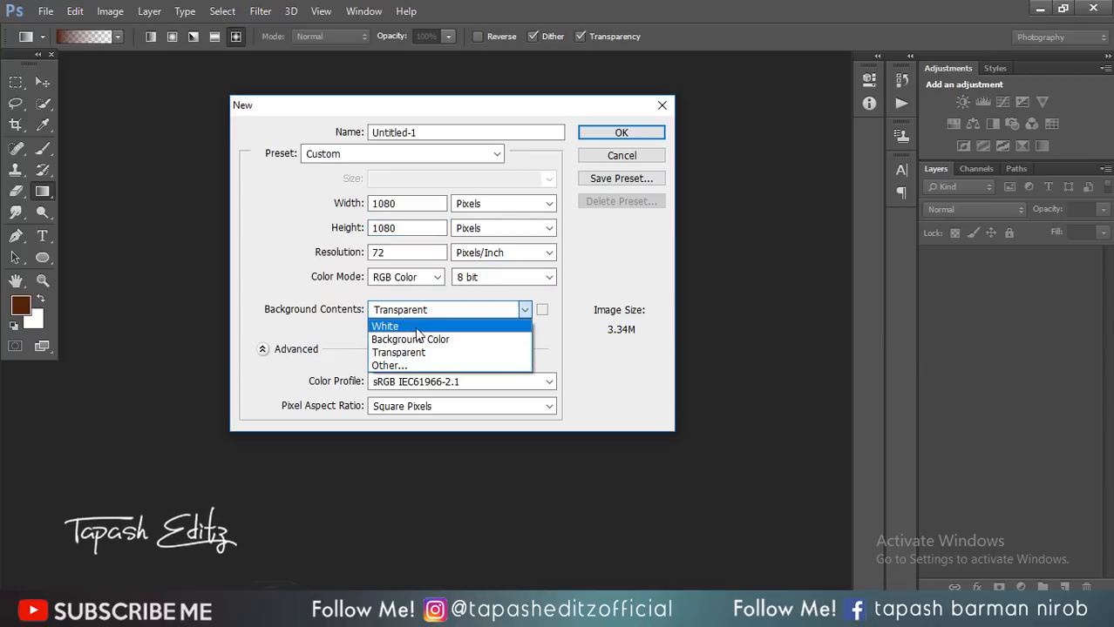
{"action": "left_click", "coordinate": [390, 365]}
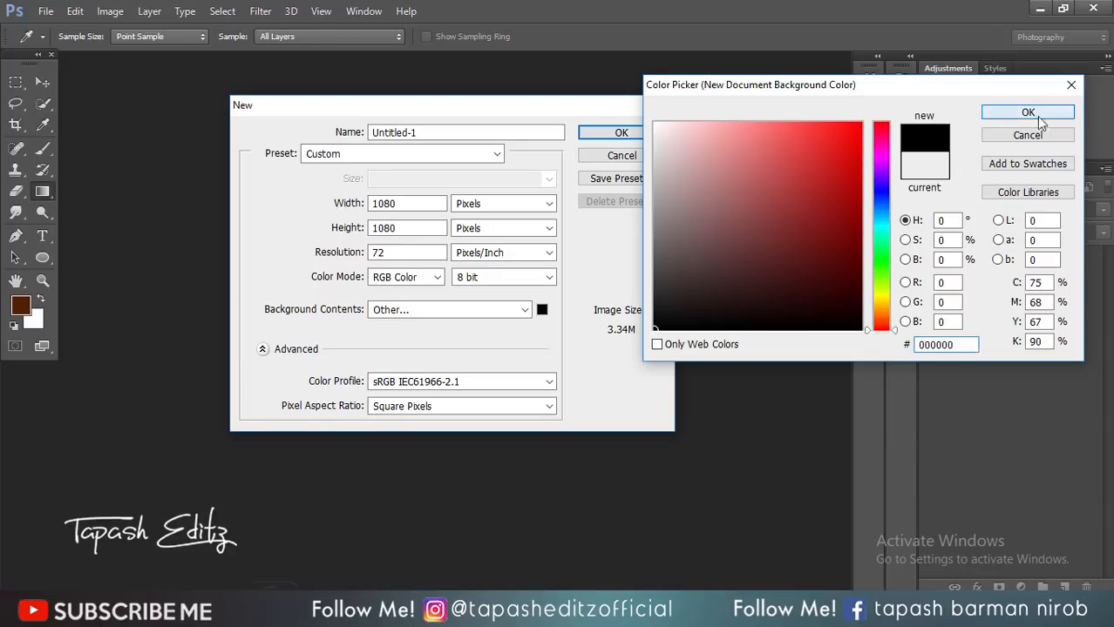
{"action": "left_click", "coordinate": [1040, 119]}
{"action": "left_click", "coordinate": [633, 132]}
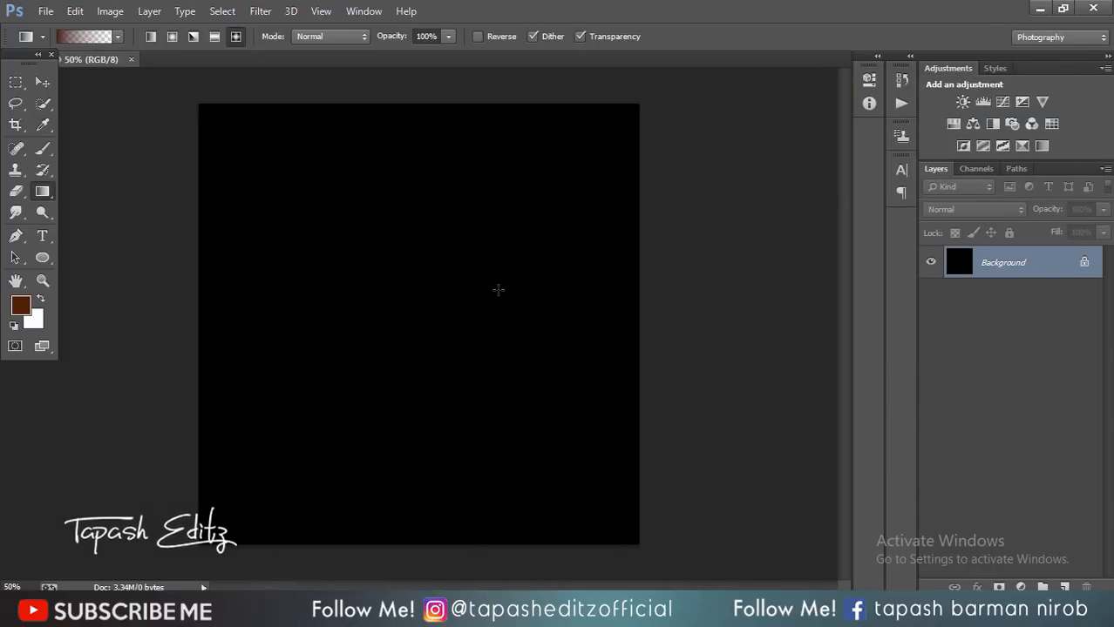
Step: Unlock the black Background layer, leaving its layer style options at their defaults
{"action": "left_click", "coordinate": [1083, 264]}
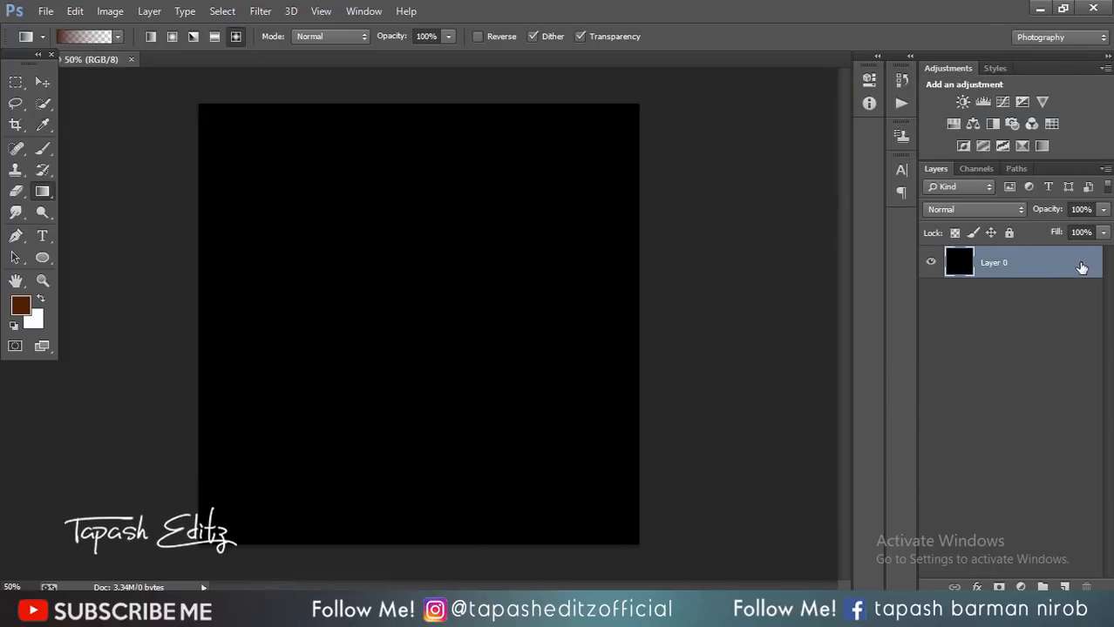
{"action": "double_click", "coordinate": [1024, 262]}
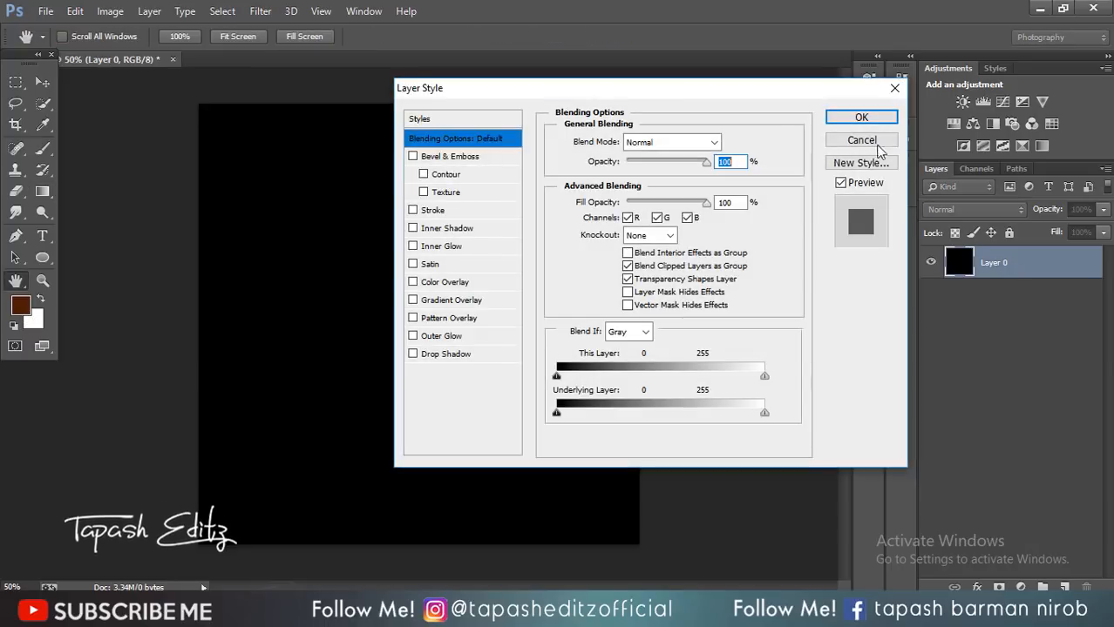
{"action": "left_click", "coordinate": [859, 140]}
Step: Set the foreground color to dark brown 471c03 and add a new empty layer for a gradient
{"action": "left_click", "coordinate": [21, 306]}
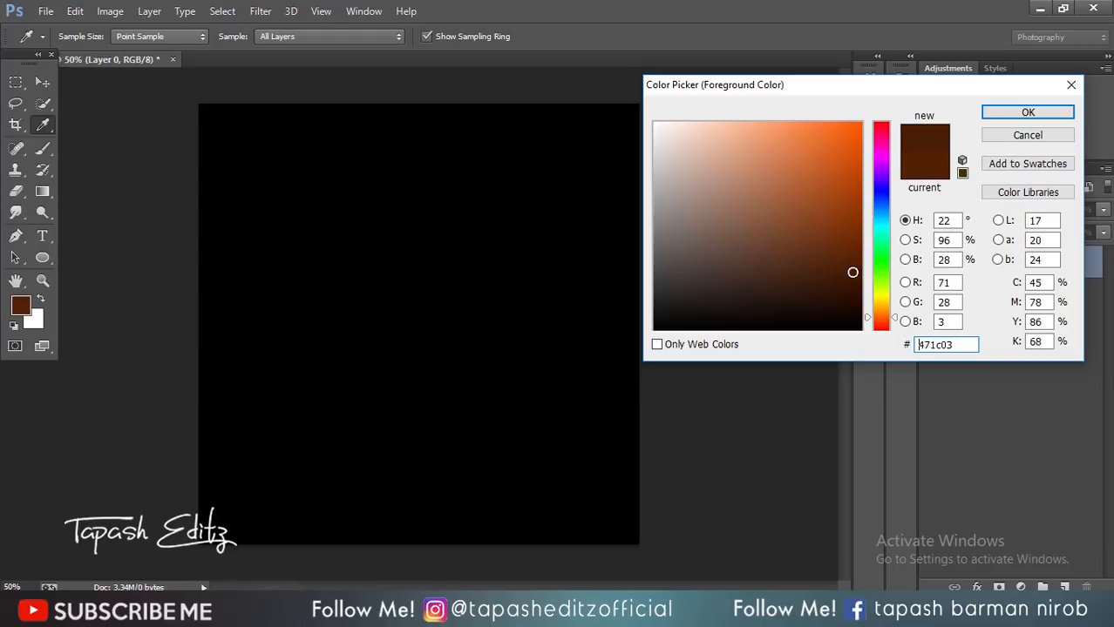
{"action": "left_click", "coordinate": [1018, 116]}
{"action": "right_click", "coordinate": [43, 192]}
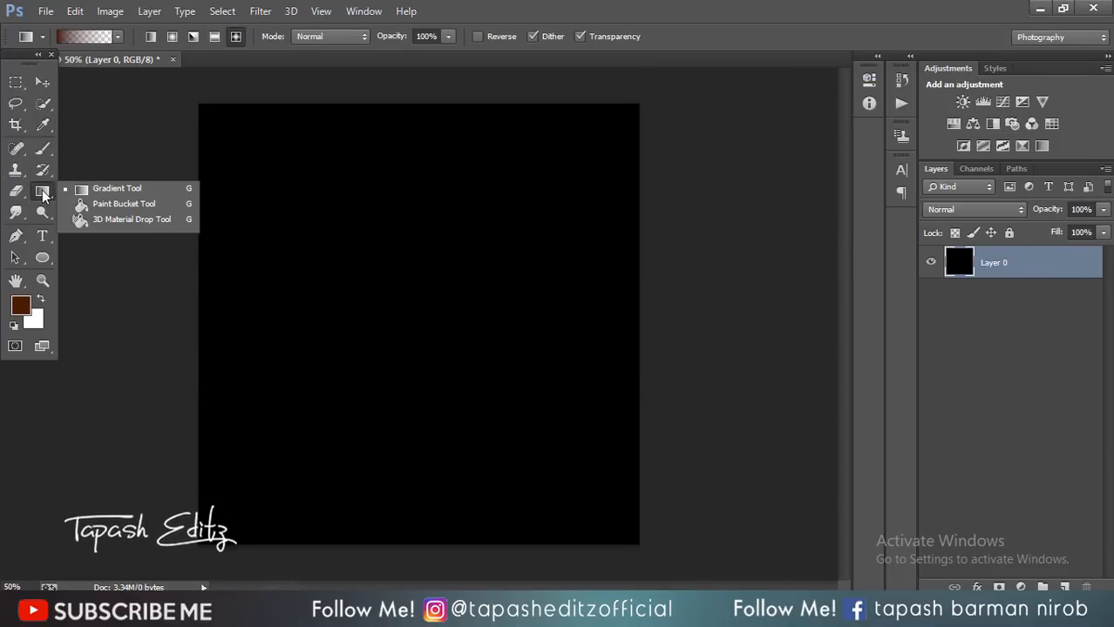
{"action": "left_click", "coordinate": [153, 191]}
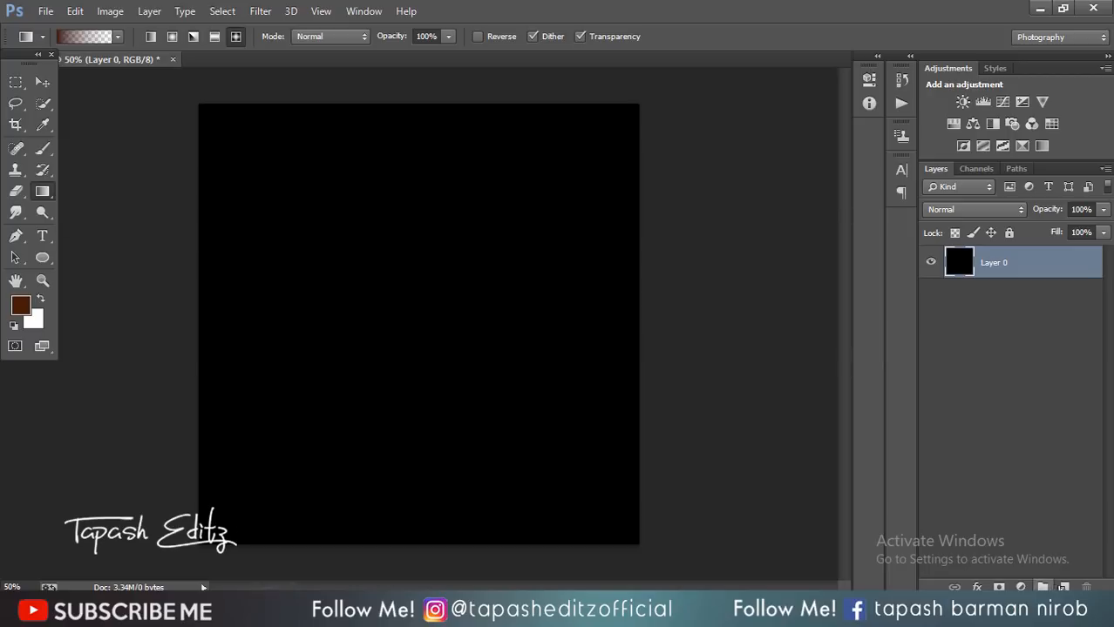
{"action": "key", "text": "ctrl+shift+alt+n"}
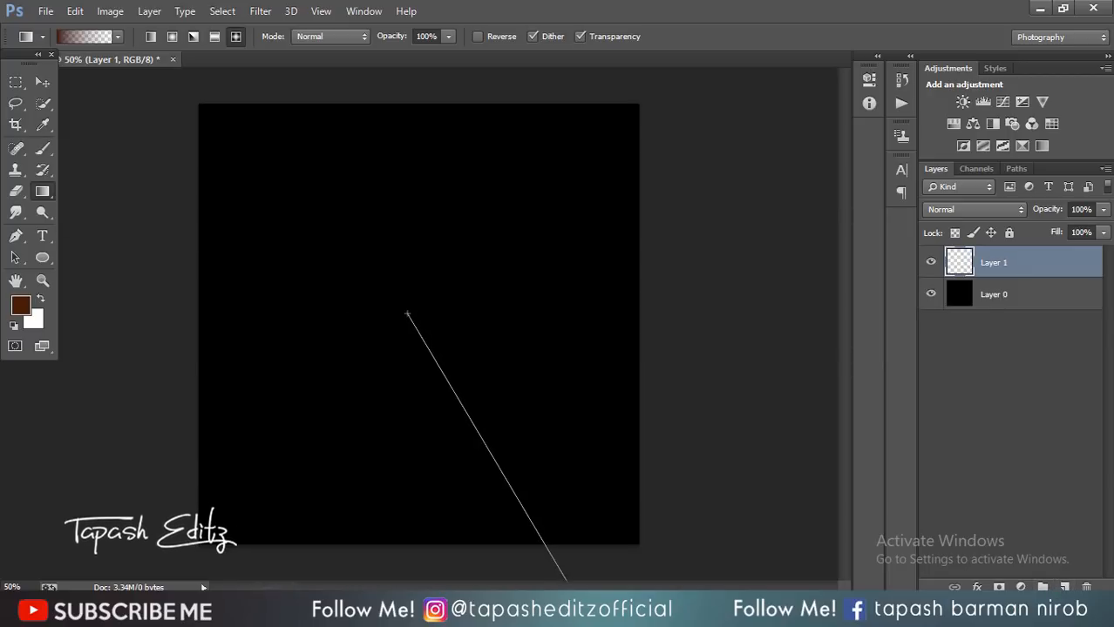
Step: Try a brown-to-transparent diamond gradient from the canvas center past the lower edge, and undo it
{"action": "left_click_drag", "start_coordinate": [407, 314], "coordinate": [567, 580]}
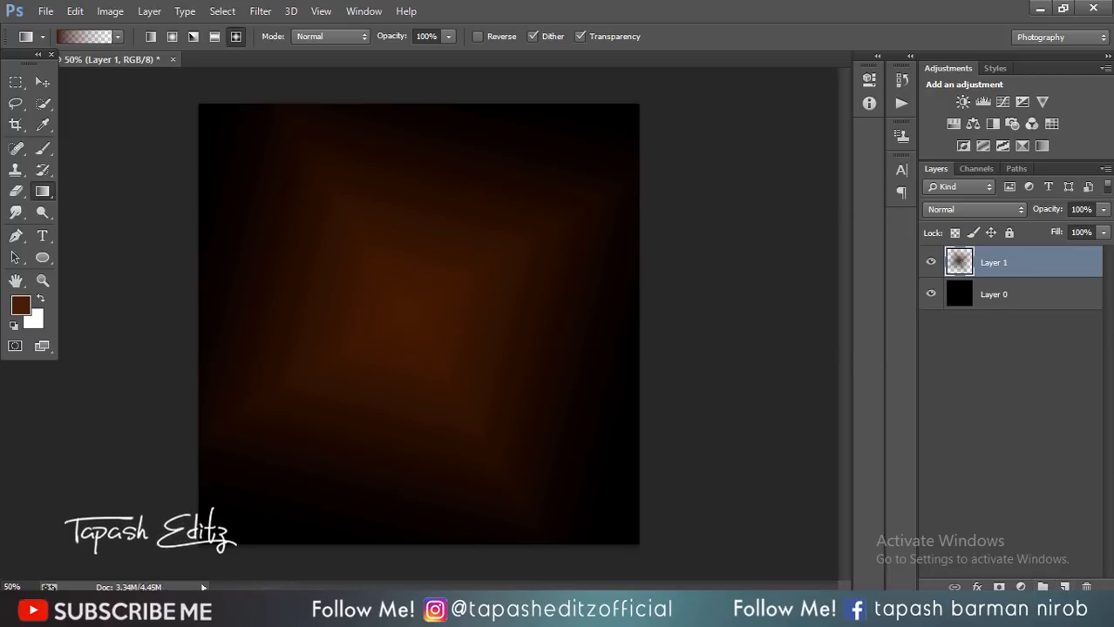
{"action": "left_click", "coordinate": [75, 12]}
{"action": "left_click", "coordinate": [131, 39]}
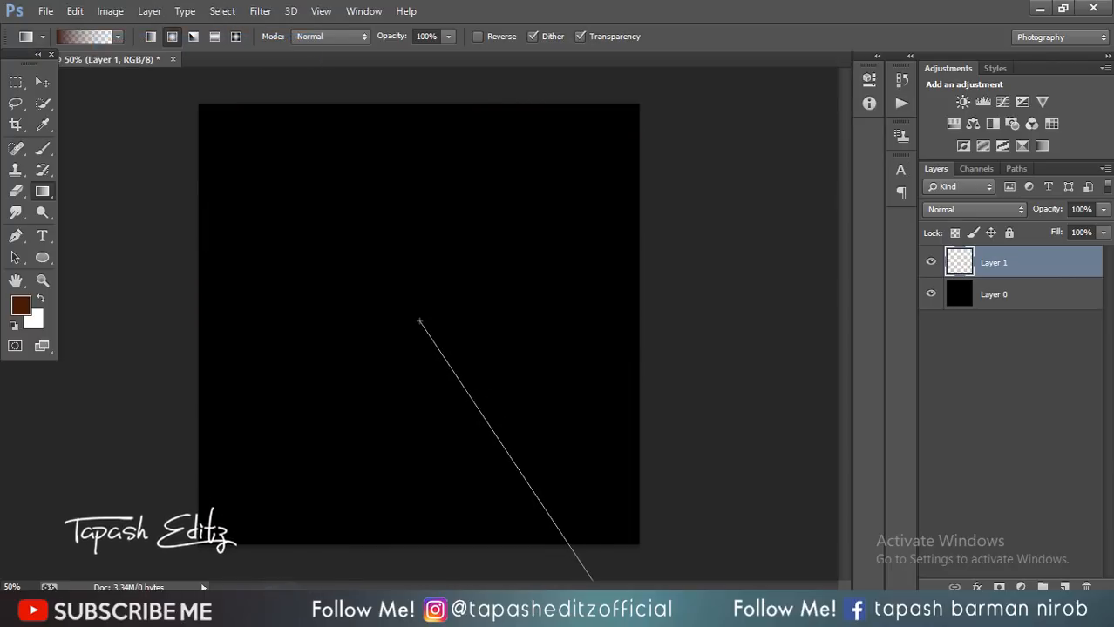
Step: Fill the new layer with a brown-to-transparent radial gradient from the canvas center past the lower edge, and compare it by toggling the layer's visibility
{"action": "left_click_drag", "start_coordinate": [592, 580], "coordinate": [593, 580]}
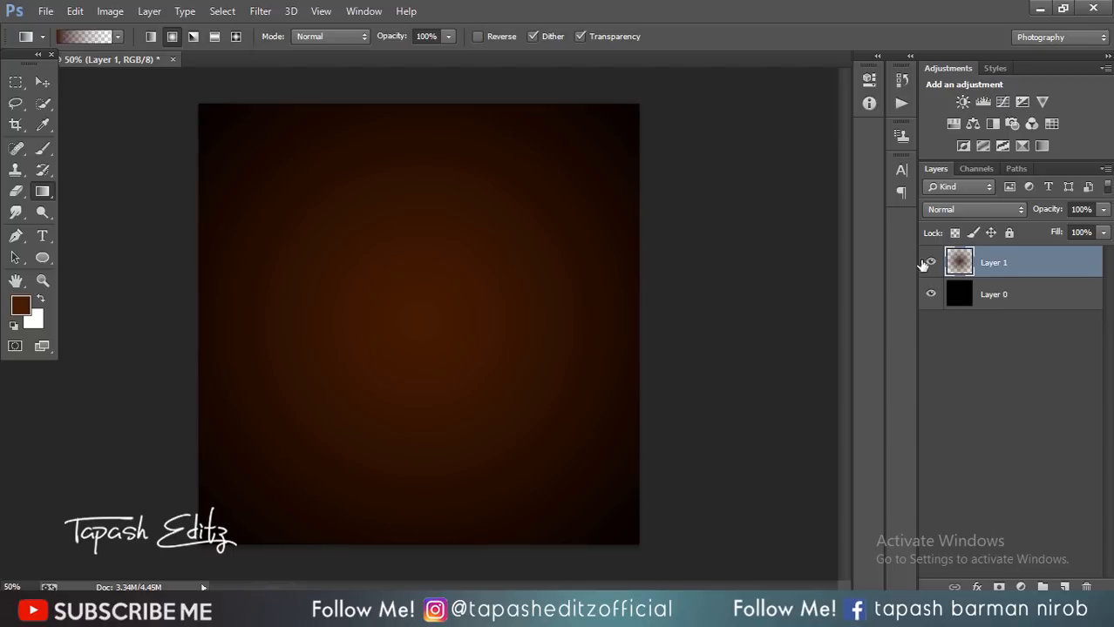
{"action": "left_click", "coordinate": [930, 262]}
{"action": "left_click", "coordinate": [931, 263]}
Step: Try painting a brown dab over the canvas center with a 1300 px brush, and undo it
{"action": "key", "text": "b"}
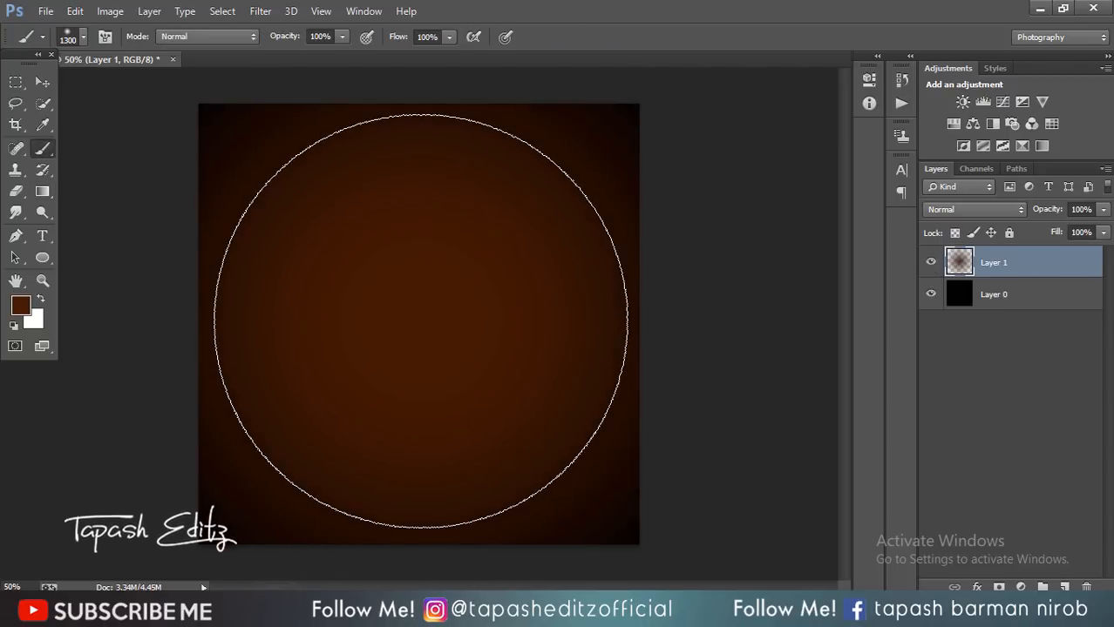
{"action": "left_click", "coordinate": [74, 11]}
{"action": "left_click", "coordinate": [130, 41]}
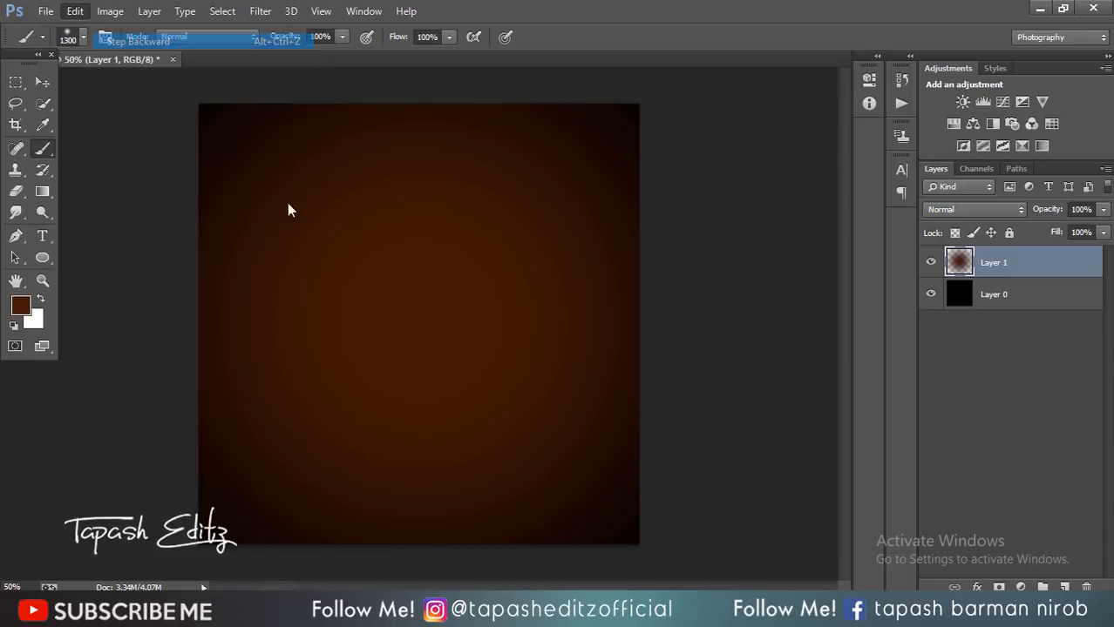
Step: Reduce the brush size to 700 px and test it with a brown dab at the canvas center, undoing the dab
{"action": "key", "text": "bracketleft"}
{"action": "key", "text": "bracketleft"}
{"action": "key", "text": "bracketleft"}
{"action": "key", "text": "bracketleft"}
{"action": "key", "text": "bracketleft"}
{"action": "key", "text": "bracketleft"}
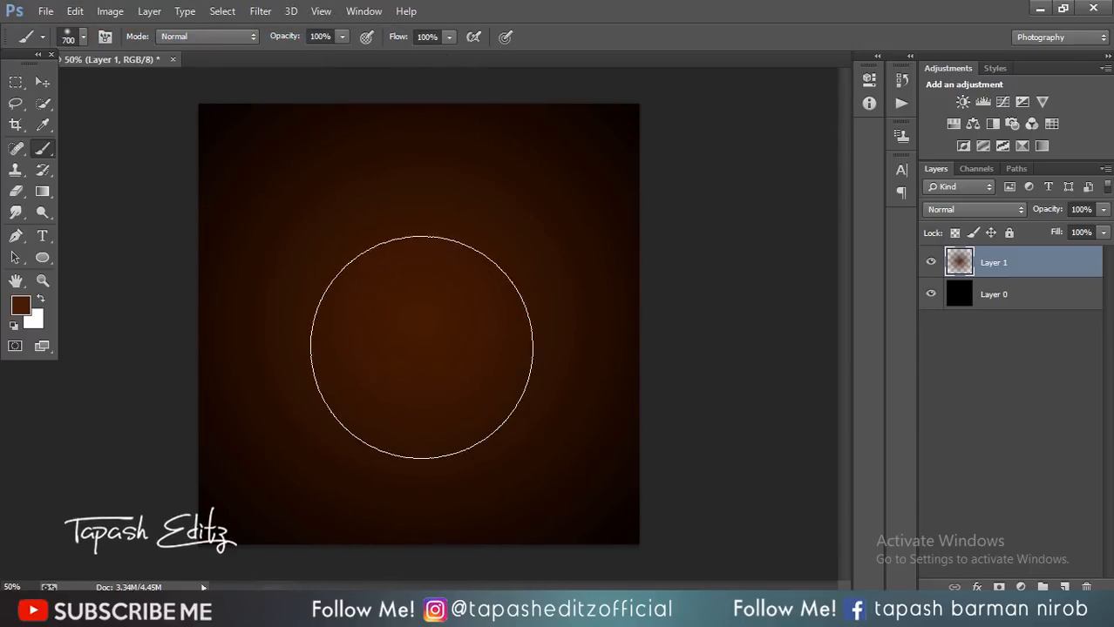
{"action": "key", "text": "bracketright"}
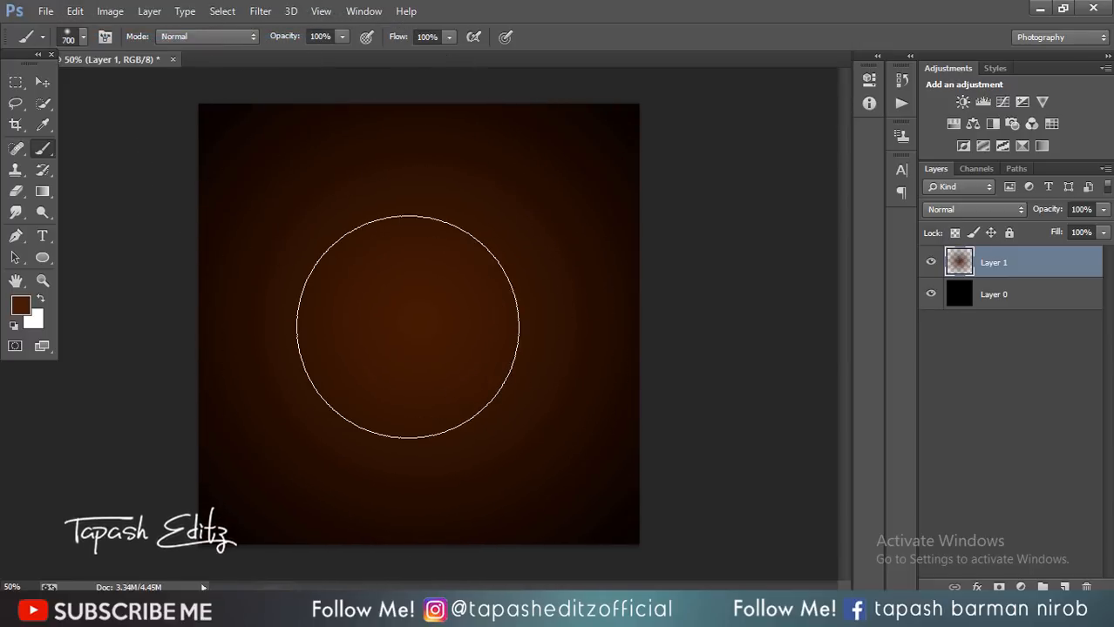
{"action": "left_click", "coordinate": [74, 10]}
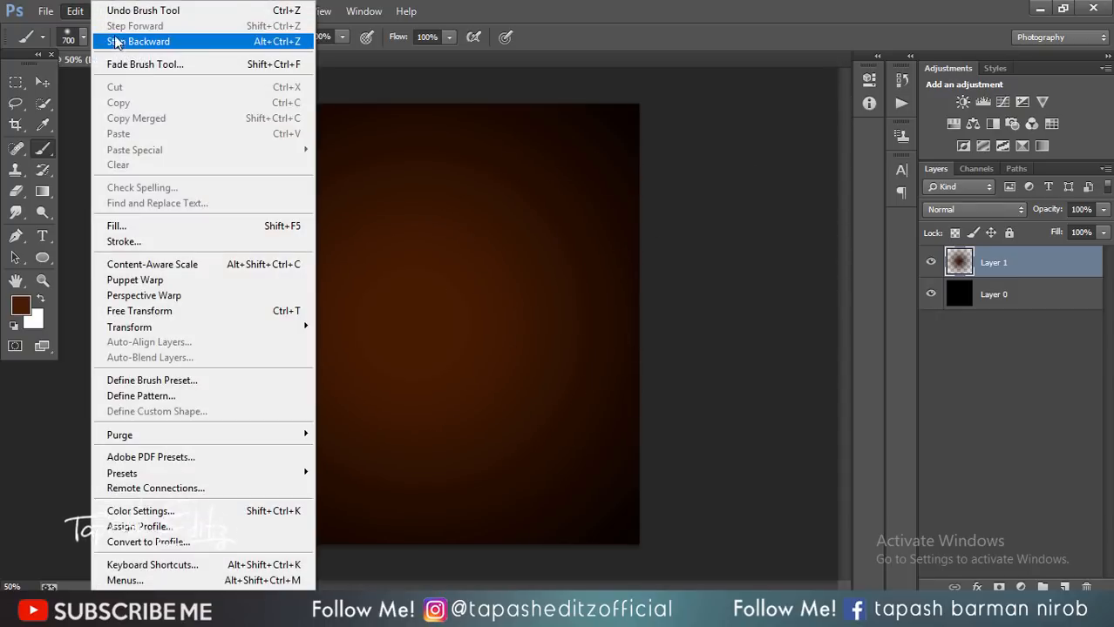
{"action": "left_click", "coordinate": [115, 38]}
Step: Pick a brighter brown foreground color and paint a soft glow at the canvas center, enlarging the brush from 700 to 800 px
{"action": "left_click", "coordinate": [21, 305]}
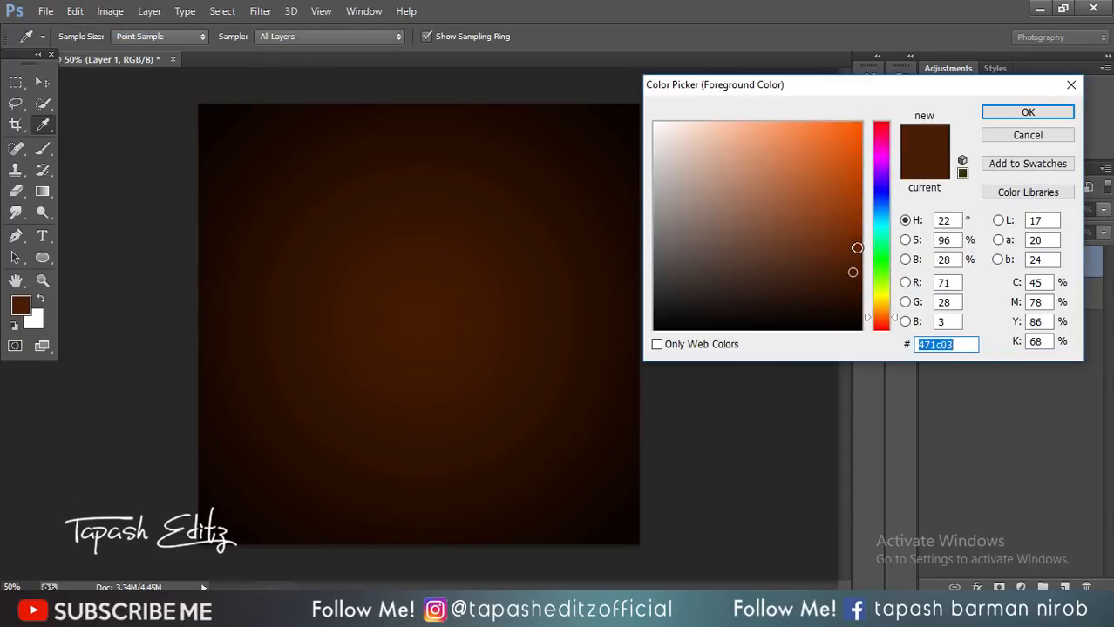
{"action": "left_click", "coordinate": [857, 247]}
{"action": "key", "text": "Return"}
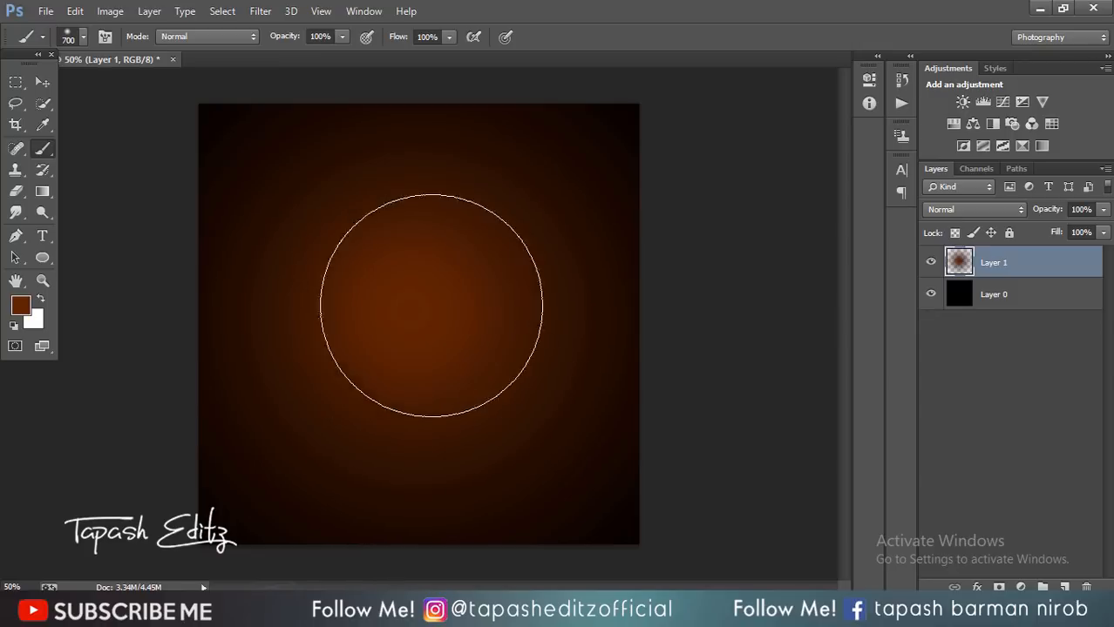
{"action": "key", "text": "bracketright"}
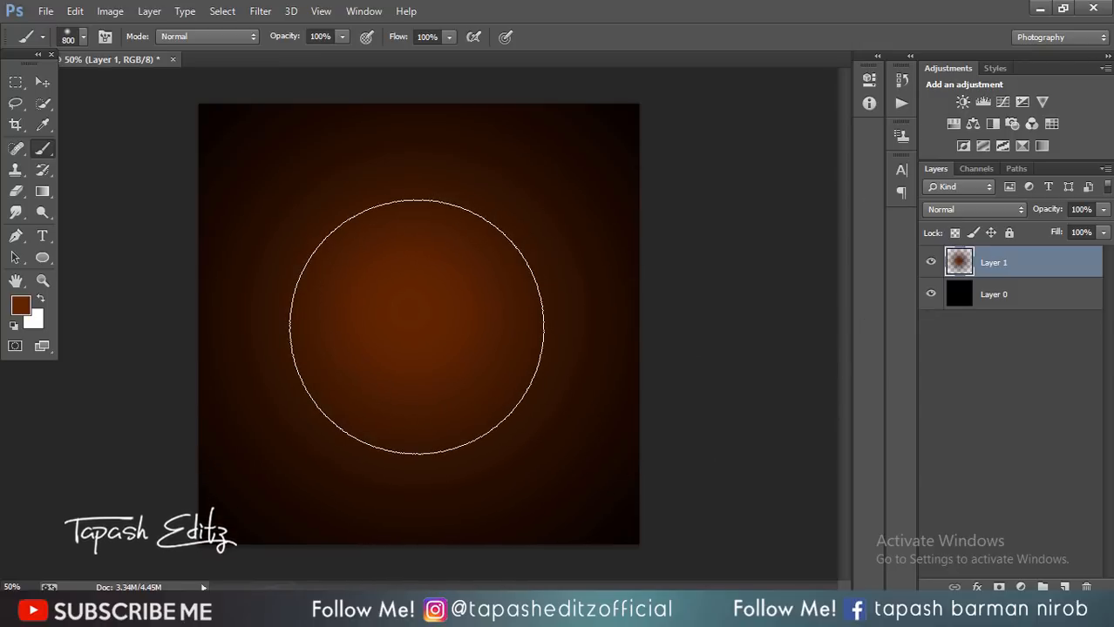
Step: Merge the glow layer into the black layer below and check the result by toggling its visibility
{"action": "right_click", "coordinate": [1007, 262]}
{"action": "left_click", "coordinate": [715, 468]}
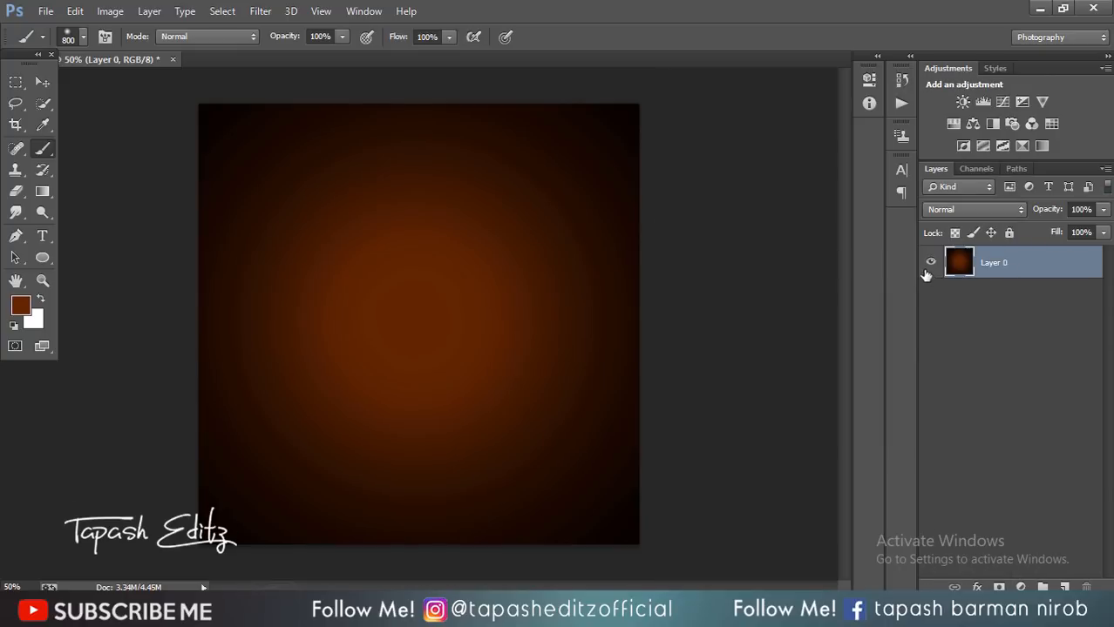
{"action": "left_click", "coordinate": [929, 262]}
{"action": "left_click", "coordinate": [929, 262]}
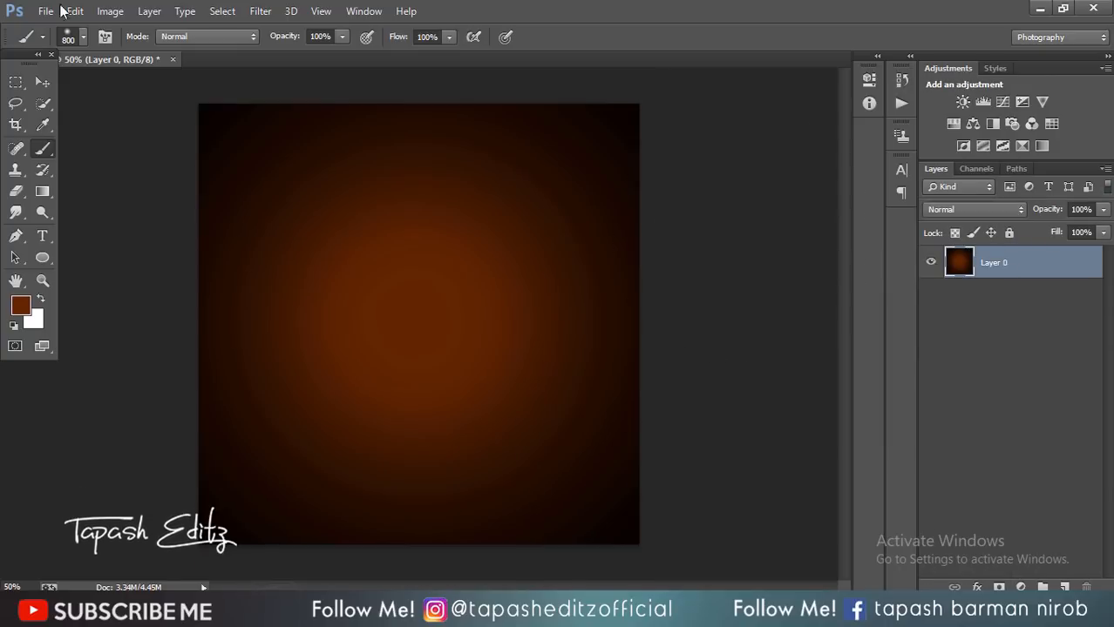
Step: Apply the Camera Raw Filter to the merged background with Blacks at -13 and Tint at about -7
{"action": "left_click", "coordinate": [43, 81]}
{"action": "left_click", "coordinate": [261, 10]}
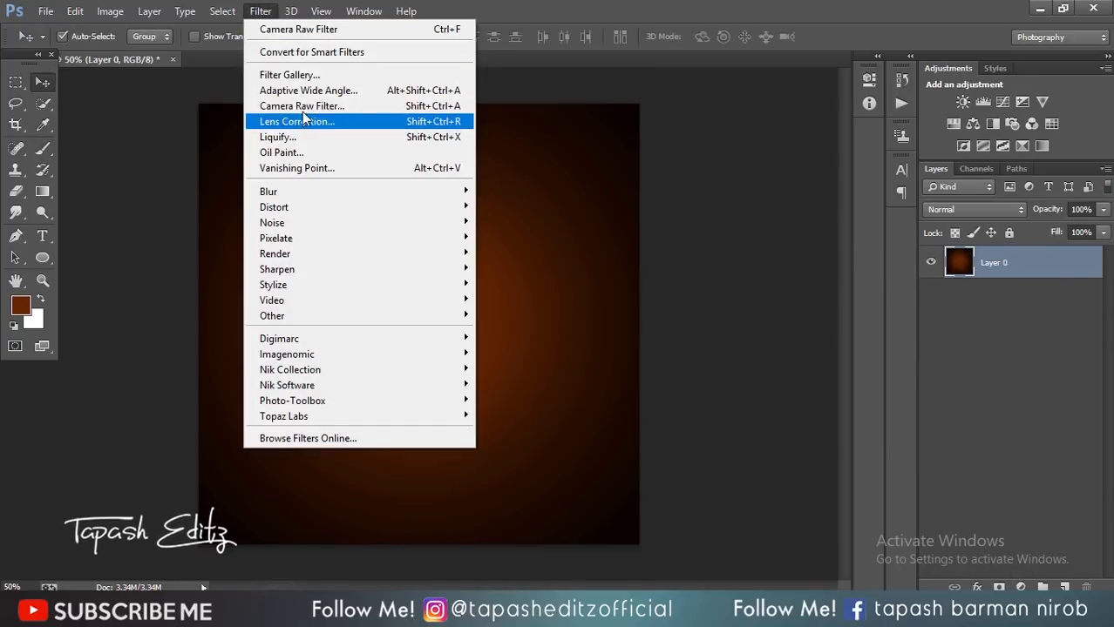
{"action": "left_click", "coordinate": [304, 120]}
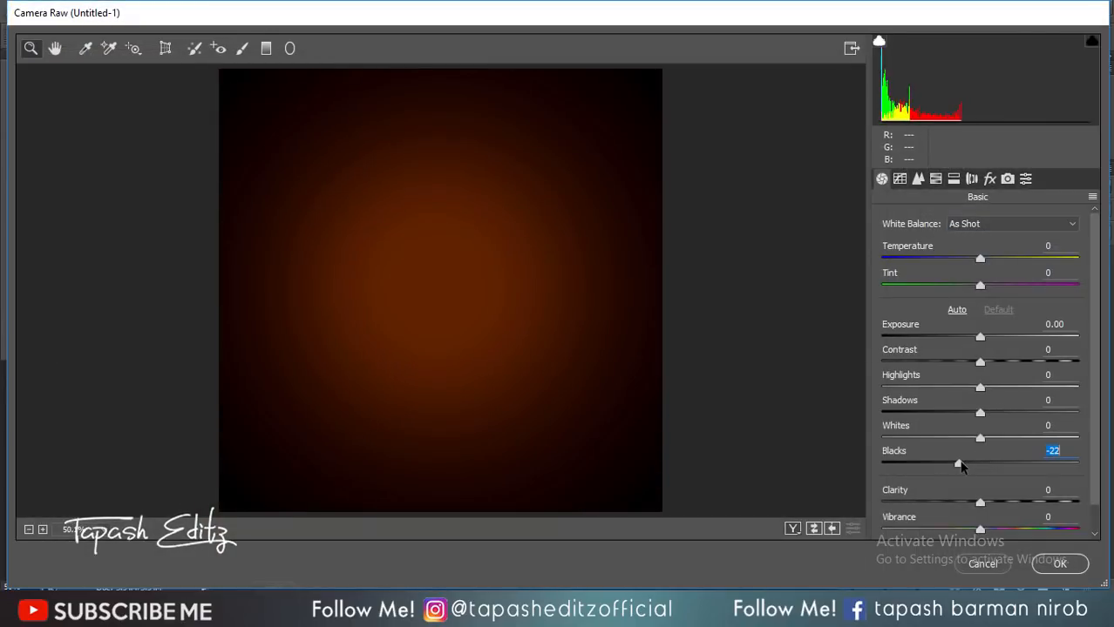
{"action": "left_click_drag", "start_coordinate": [960, 466], "coordinate": [972, 467]}
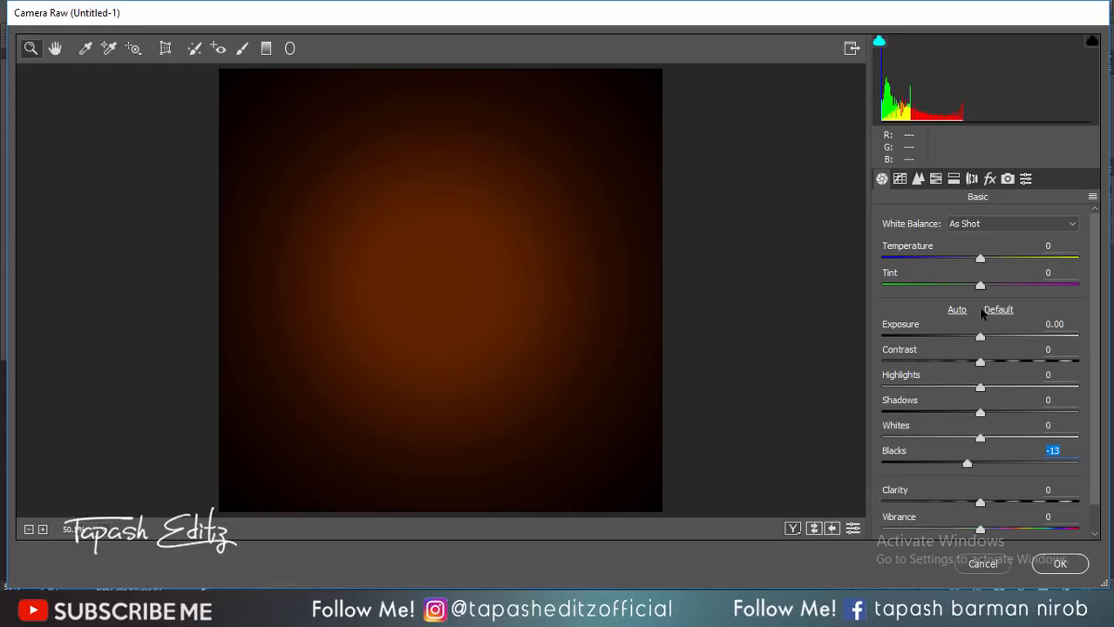
{"action": "left_click_drag", "start_coordinate": [980, 285], "coordinate": [995, 285]}
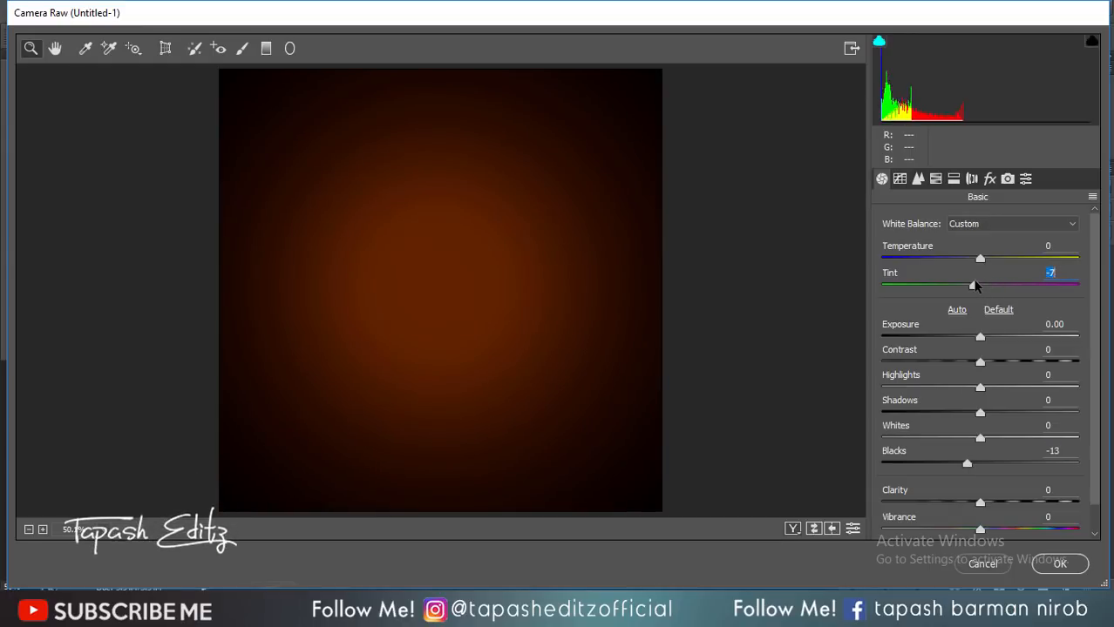
{"action": "left_click", "coordinate": [1056, 565]}
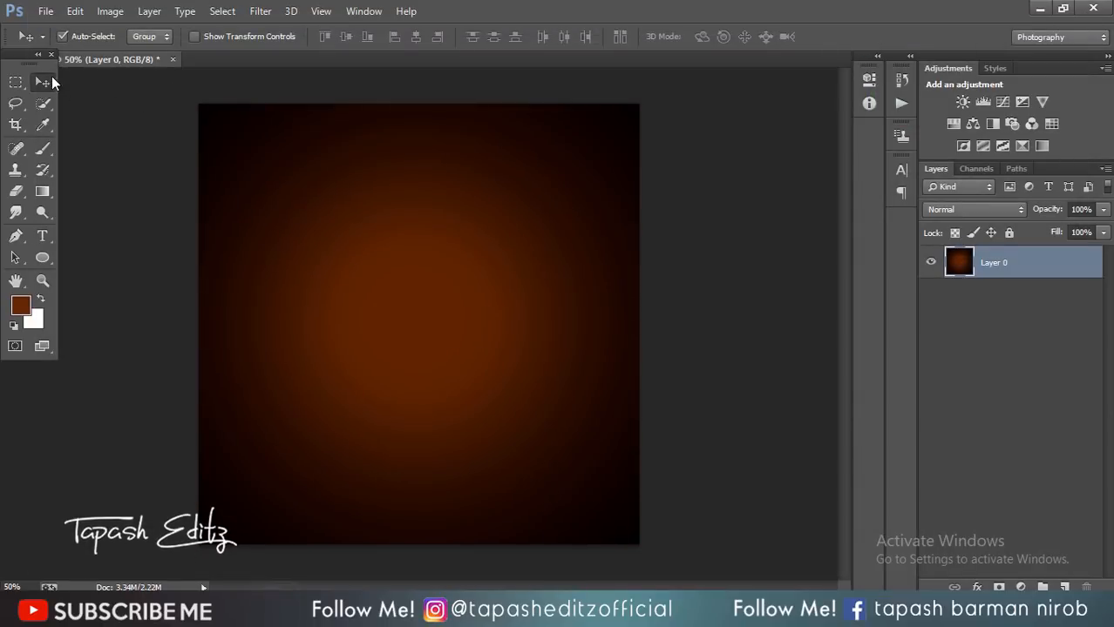
Step: Add a horizontal text layer with the letter A near the canvas center in the LHF Monogram Circle 1 font
{"action": "left_click", "coordinate": [42, 235]}
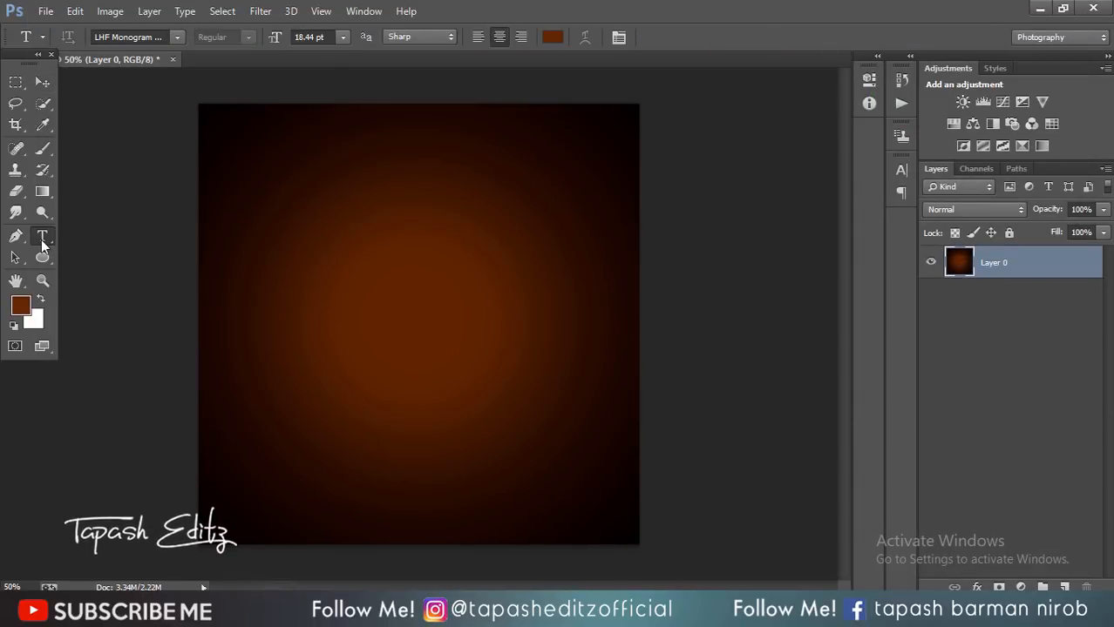
{"action": "right_click", "coordinate": [41, 242]}
{"action": "left_click", "coordinate": [96, 230]}
{"action": "left_click", "coordinate": [177, 37]}
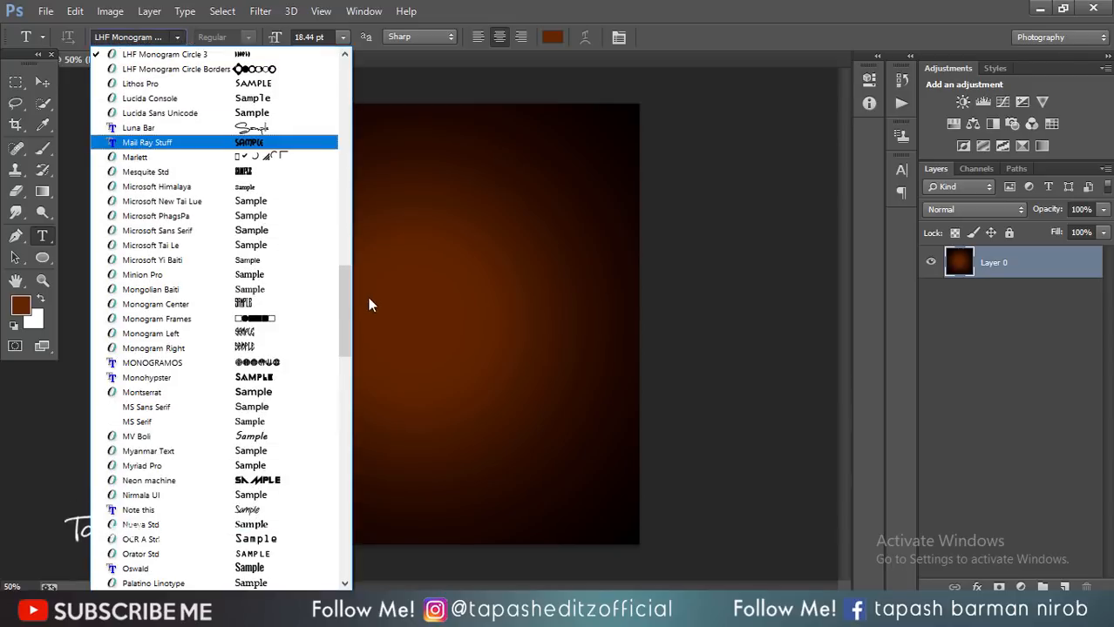
{"action": "left_click_drag", "start_coordinate": [346, 292], "coordinate": [344, 274]}
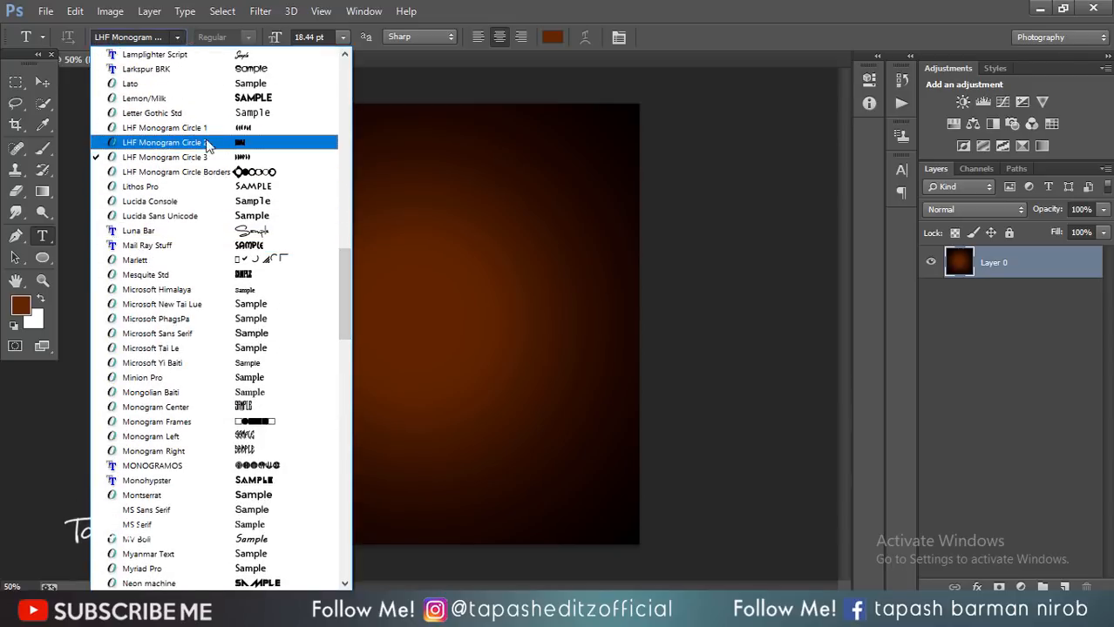
{"action": "left_click", "coordinate": [186, 135]}
{"action": "left_click", "coordinate": [394, 319]}
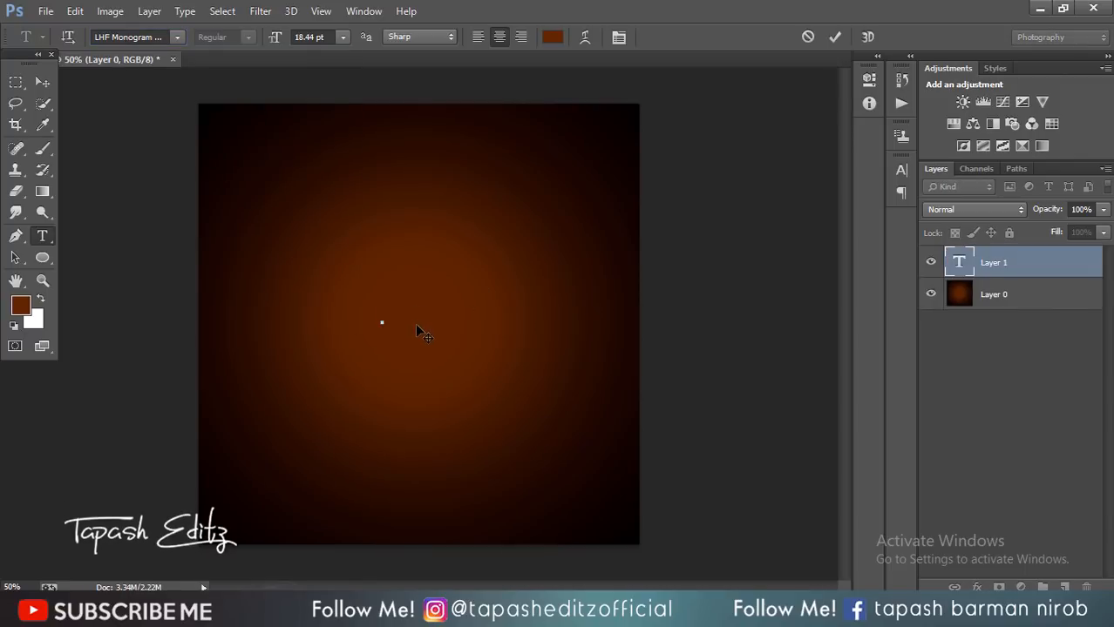
{"action": "type", "text": "TBN"}
Step: Change the color of the entire letter A text to white
{"action": "key", "text": "ctrl+a"}
{"action": "left_click", "coordinate": [554, 39]}
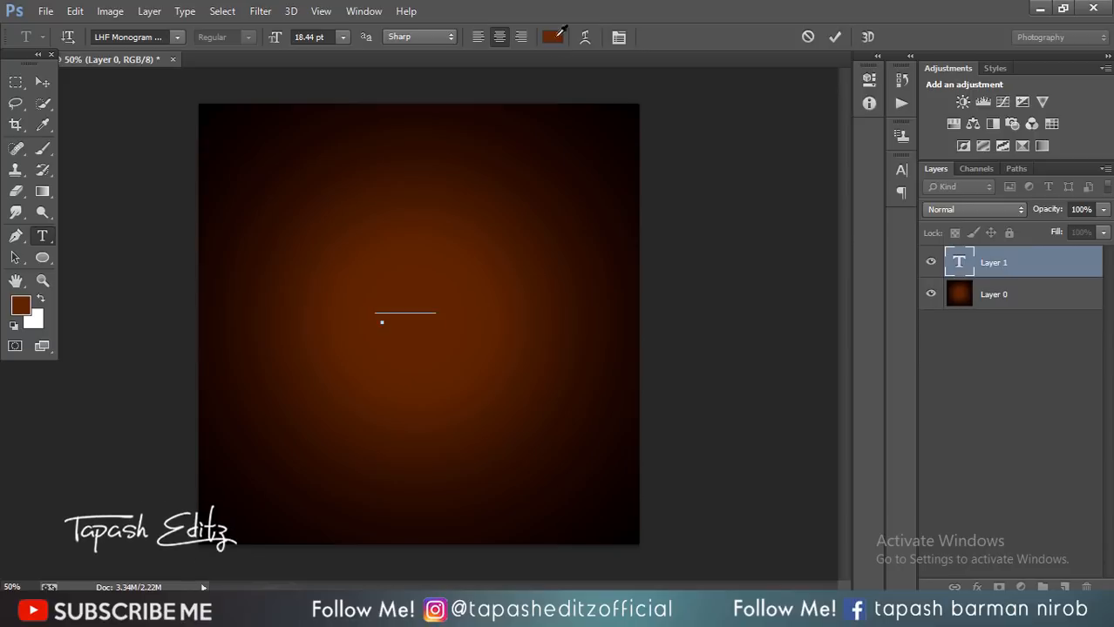
{"action": "left_click", "coordinate": [1063, 118]}
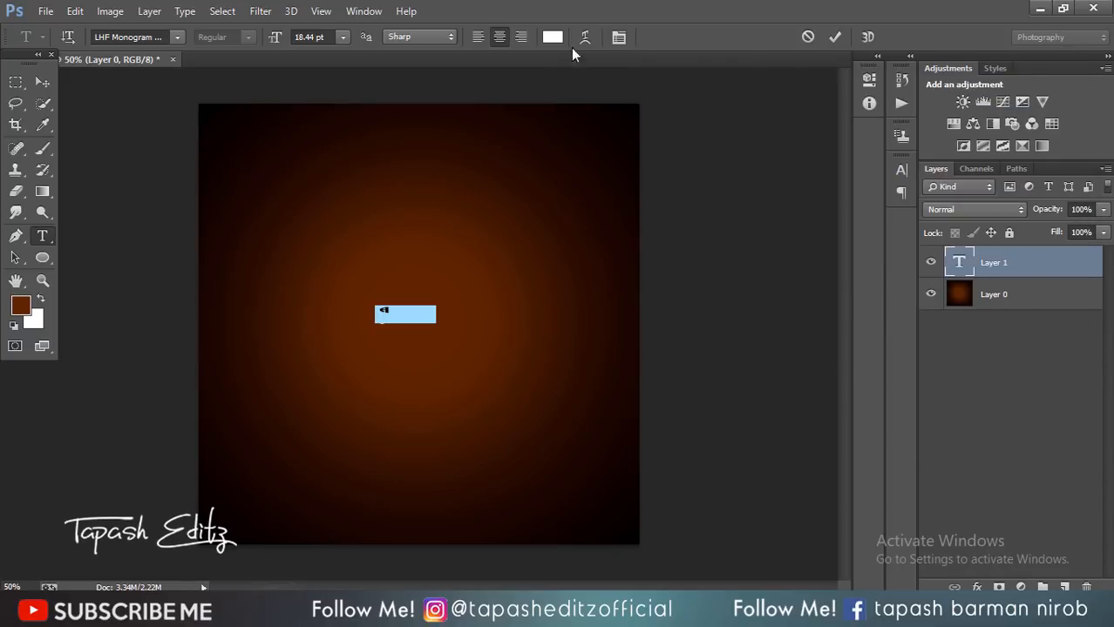
Step: Format the letter A at 236.44 pt with faux bold off and a horizontal scale of 317%
{"action": "left_click", "coordinate": [619, 37]}
{"action": "left_click_drag", "start_coordinate": [719, 203], "coordinate": [863, 205]}
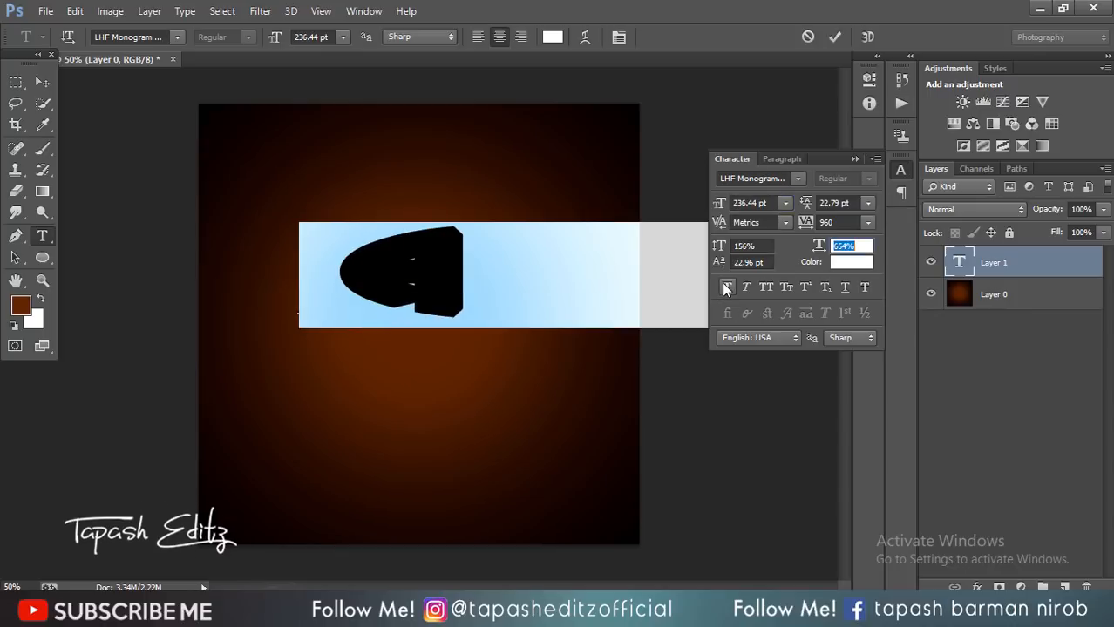
{"action": "left_click", "coordinate": [725, 287]}
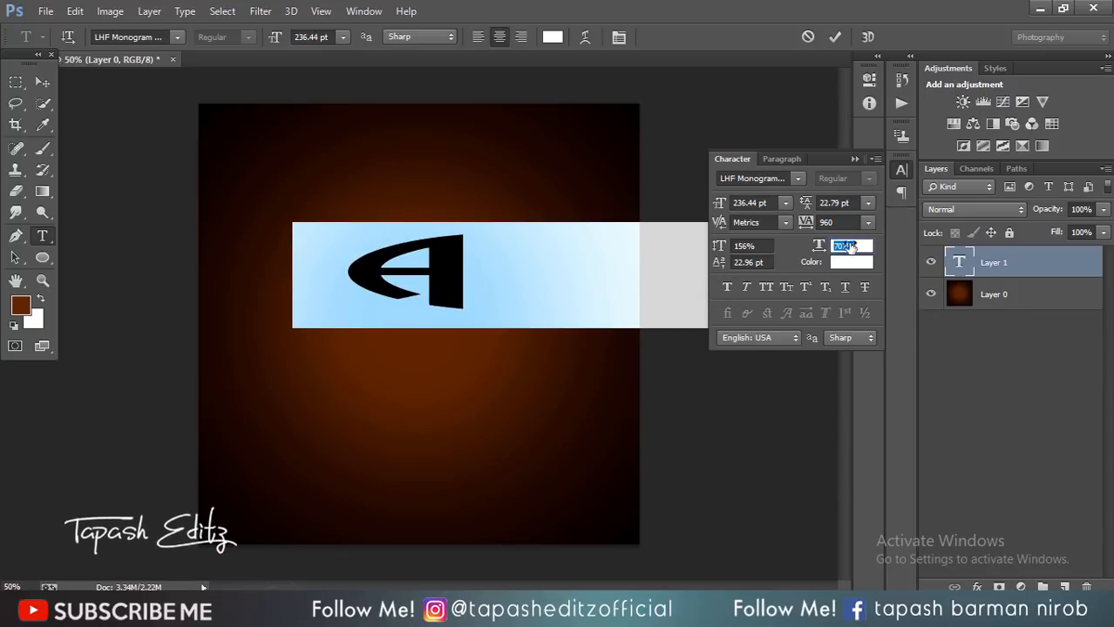
{"action": "left_click_drag", "start_coordinate": [851, 246], "coordinate": [686, 244]}
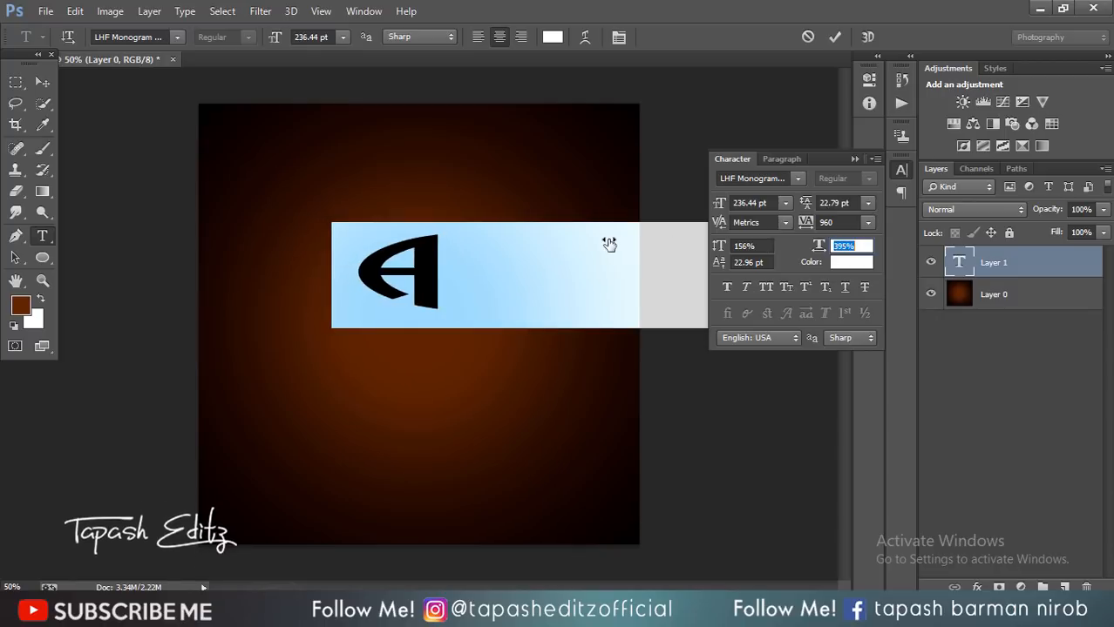
{"action": "left_click_drag", "start_coordinate": [573, 244], "coordinate": [553, 244]}
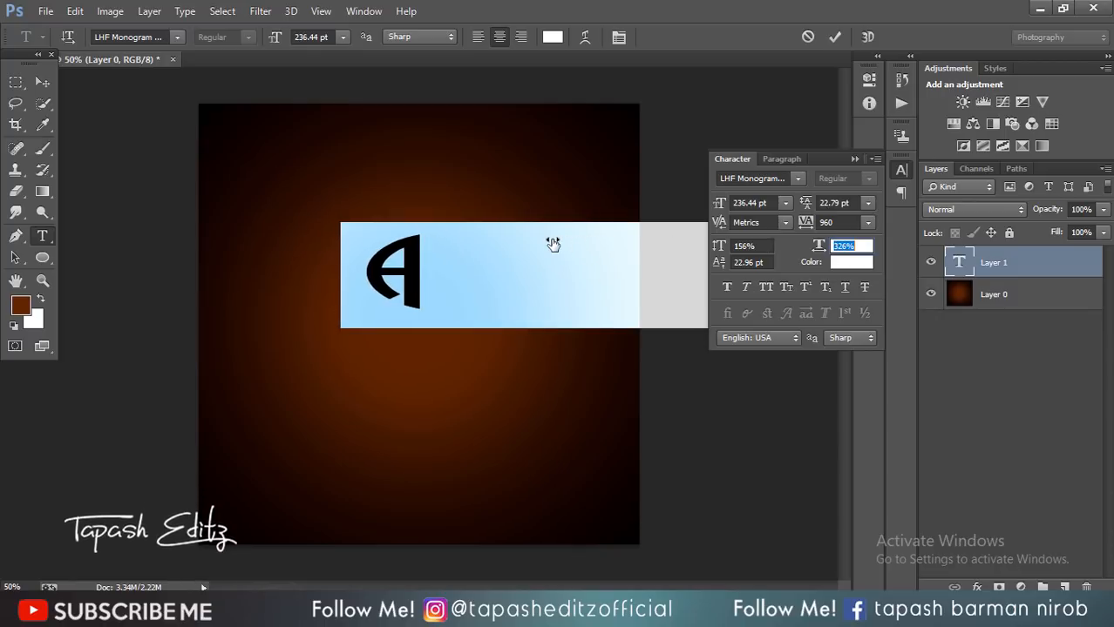
{"action": "left_click", "coordinate": [425, 264]}
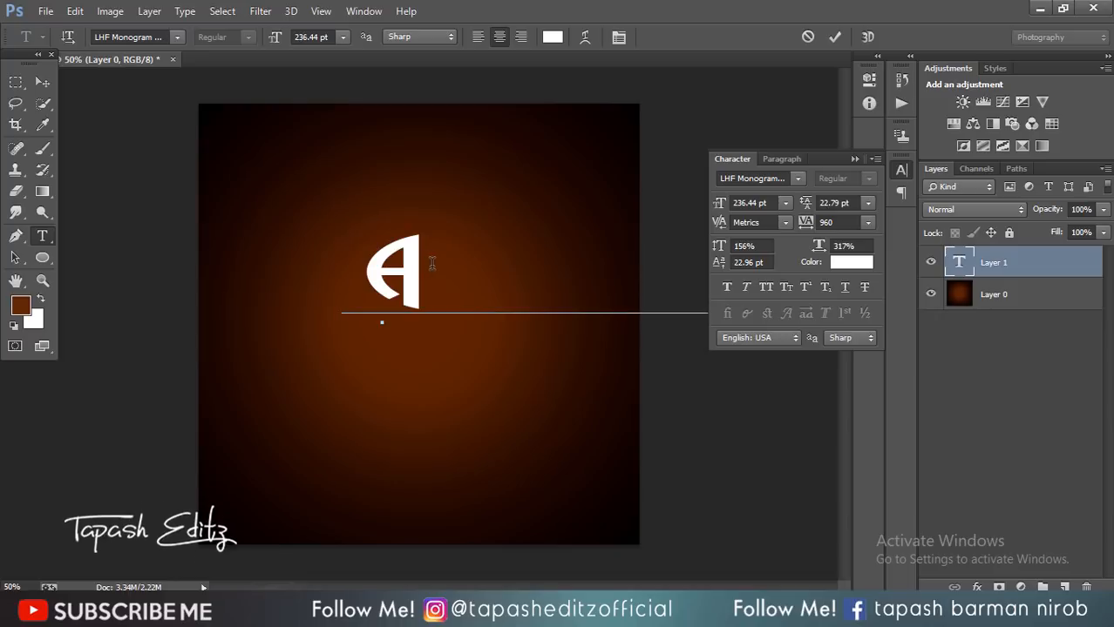
Step: Enlarge the letter A to 458.44 pt and position it just left of the canvas center
{"action": "left_click_drag", "start_coordinate": [451, 267], "coordinate": [409, 315]}
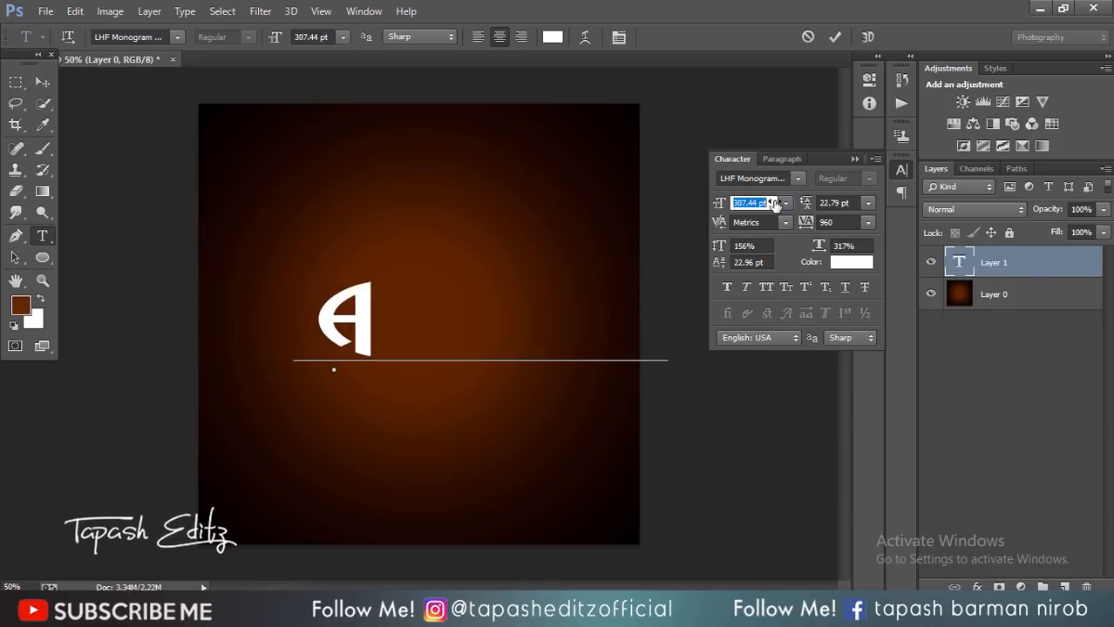
{"action": "left_click_drag", "start_coordinate": [722, 208], "coordinate": [770, 207]}
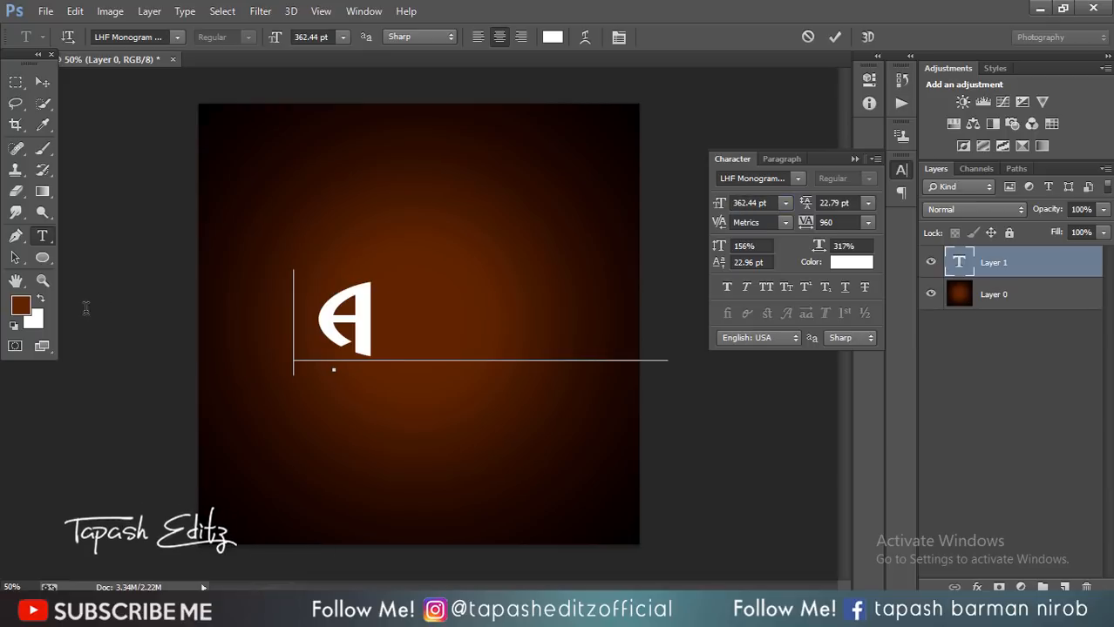
{"action": "left_click_drag", "start_coordinate": [305, 308], "coordinate": [701, 297]}
{"action": "left_click_drag", "start_coordinate": [720, 205], "coordinate": [896, 201]}
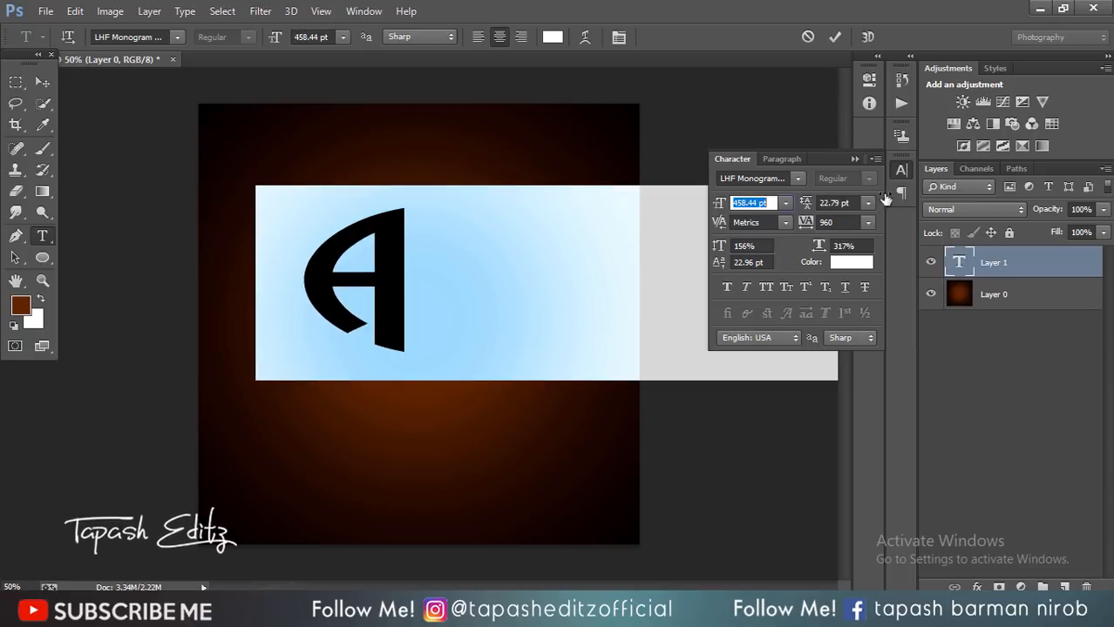
{"action": "left_click", "coordinate": [458, 258]}
{"action": "left_click_drag", "start_coordinate": [393, 262], "coordinate": [413, 304]}
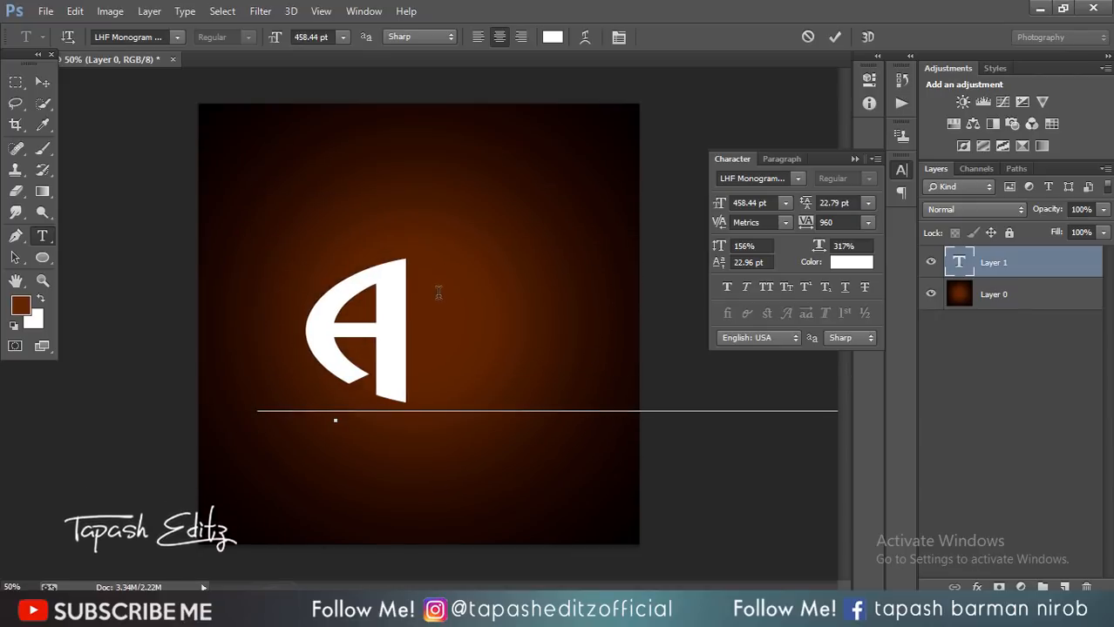
Step: Commit the letter A text and rasterize its layer
{"action": "left_click", "coordinate": [833, 38]}
{"action": "left_click", "coordinate": [854, 158]}
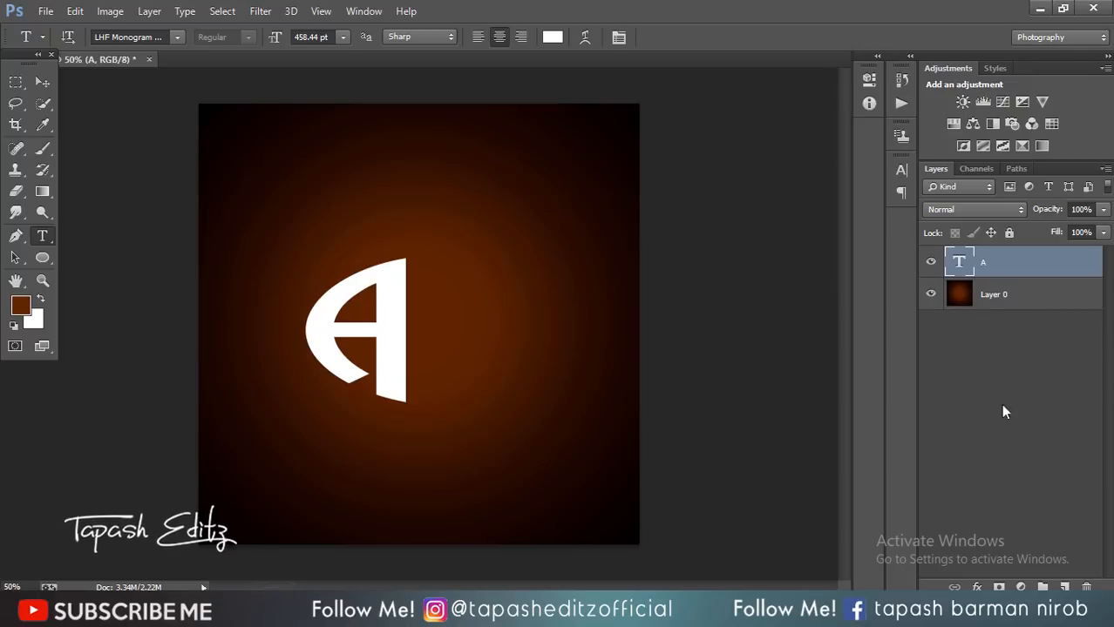
{"action": "right_click", "coordinate": [1042, 270]}
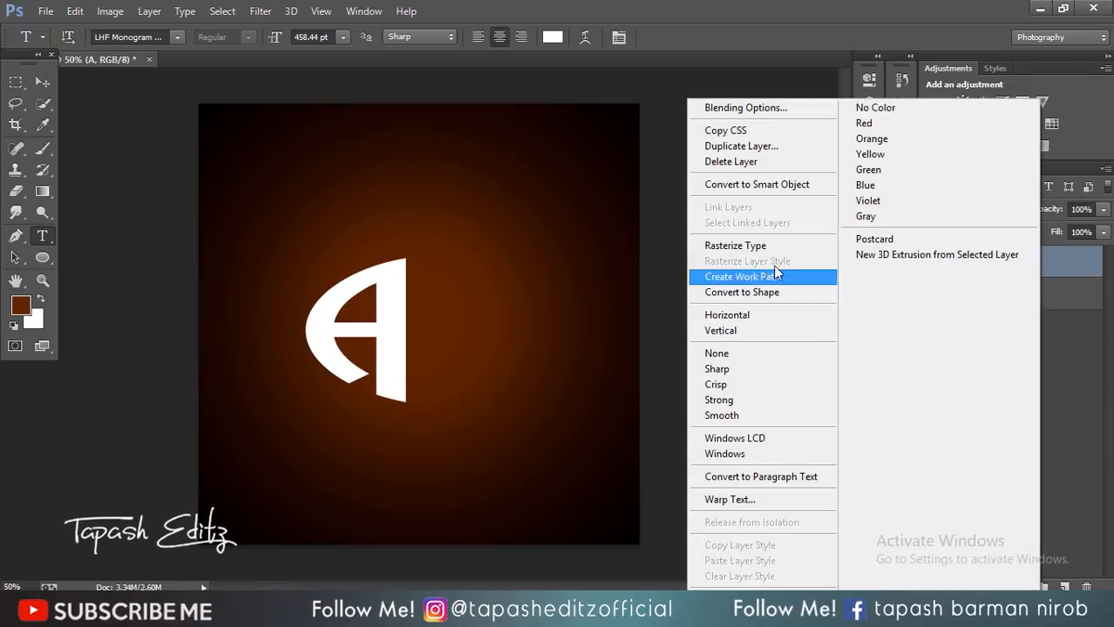
{"action": "left_click", "coordinate": [732, 245]}
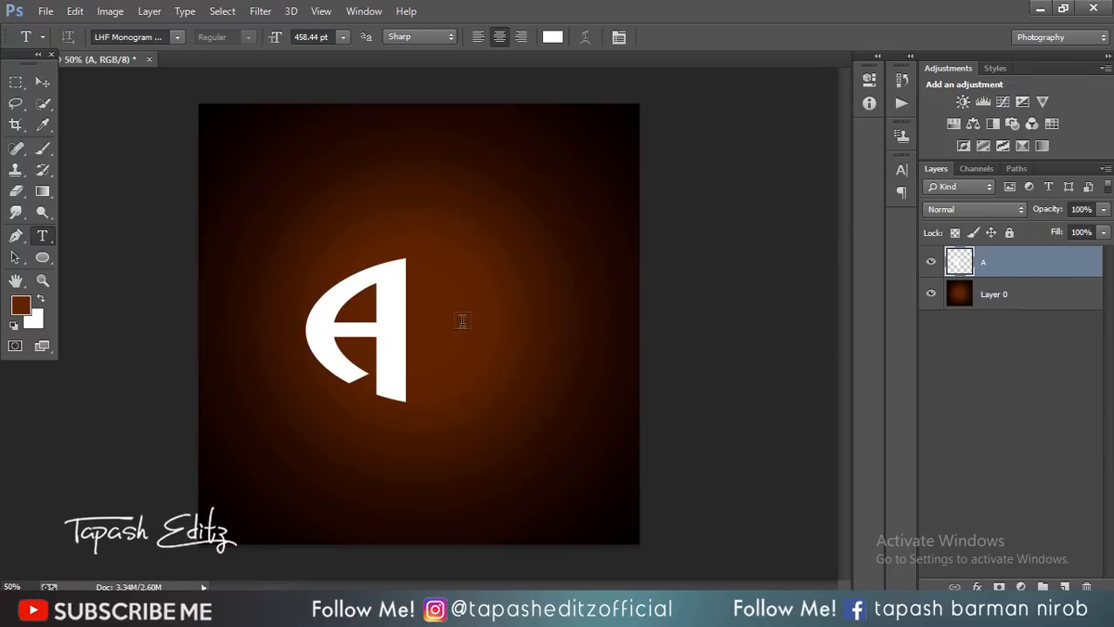
Step: Add a letter D in the LHF Monogram Circle font with a curved right side and align it beside the A
{"action": "type", "text": "O"}
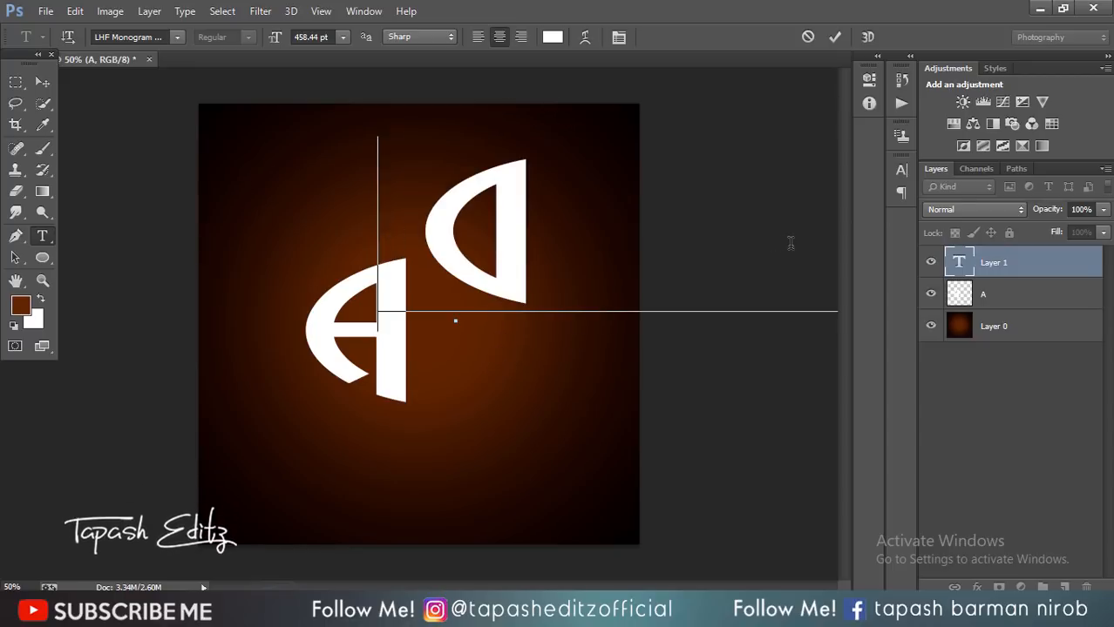
{"action": "key", "text": "ctrl+a"}
{"action": "left_click", "coordinate": [619, 37]}
{"action": "left_click", "coordinate": [797, 179]}
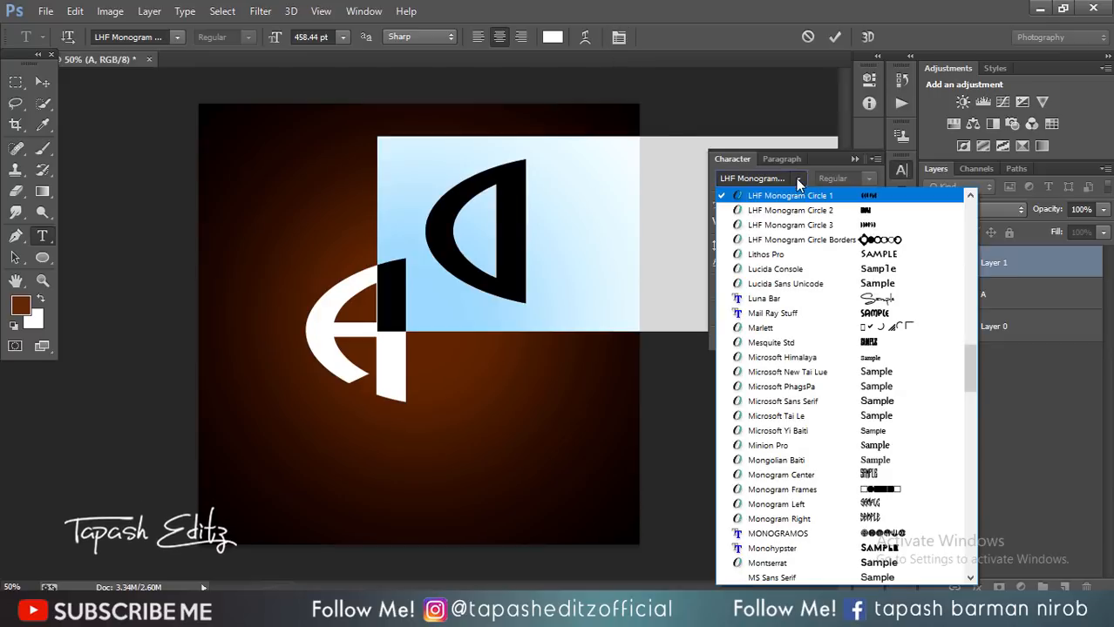
{"action": "left_click", "coordinate": [758, 210]}
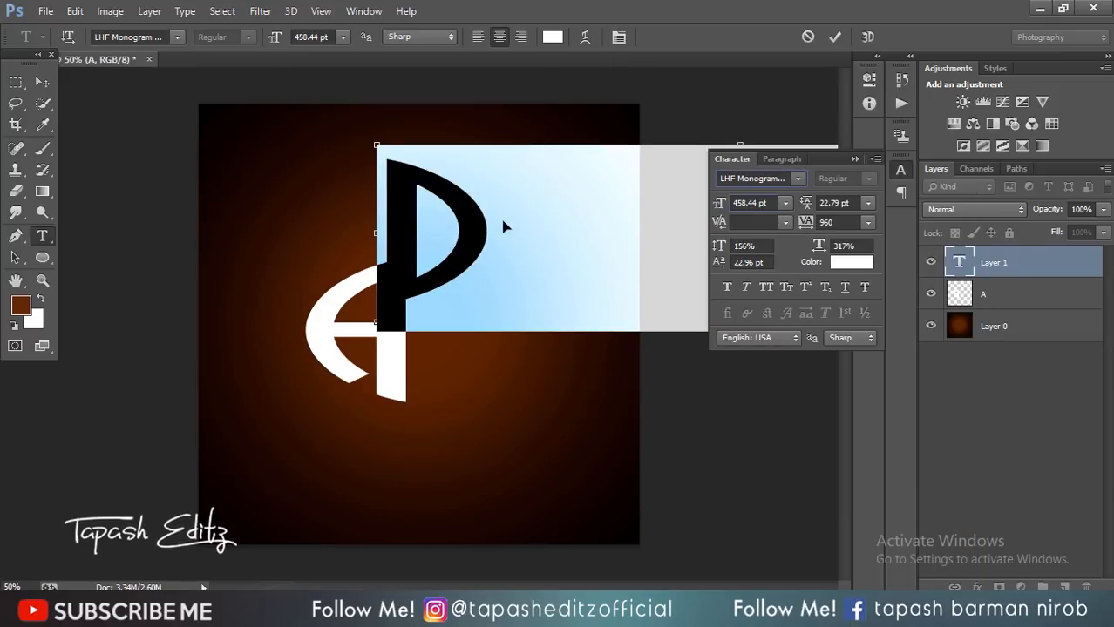
{"action": "left_click_drag", "start_coordinate": [503, 227], "coordinate": [517, 302]}
{"action": "left_click", "coordinate": [517, 318]}
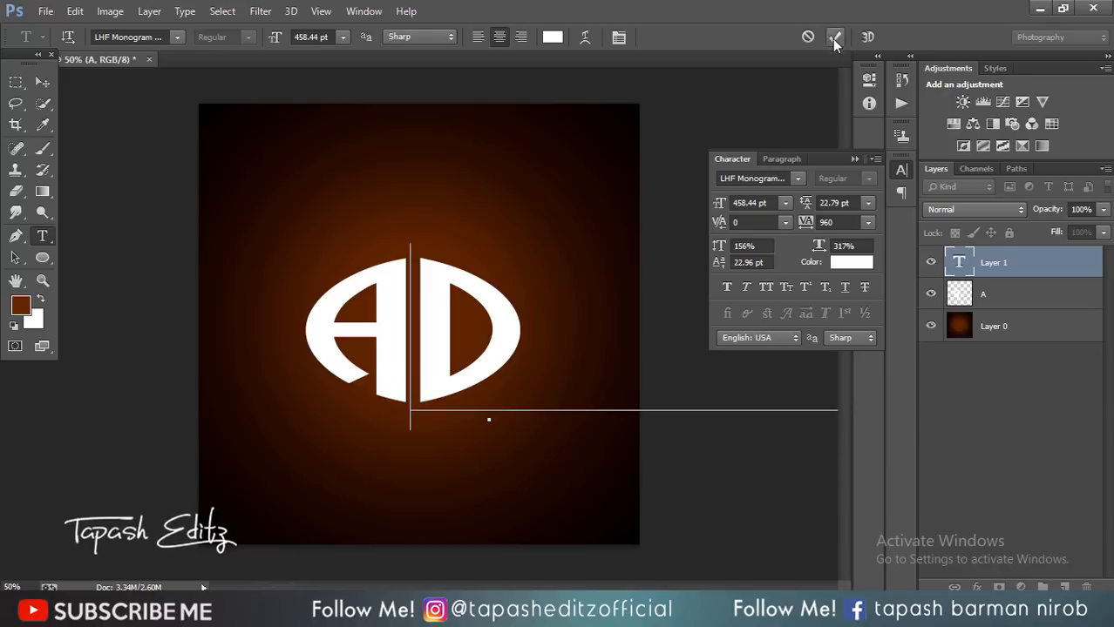
Step: Commit and rasterize the letter D, and merge its layer with the A layer
{"action": "left_click", "coordinate": [834, 39]}
{"action": "right_click", "coordinate": [1002, 263]}
{"action": "left_click", "coordinate": [684, 247]}
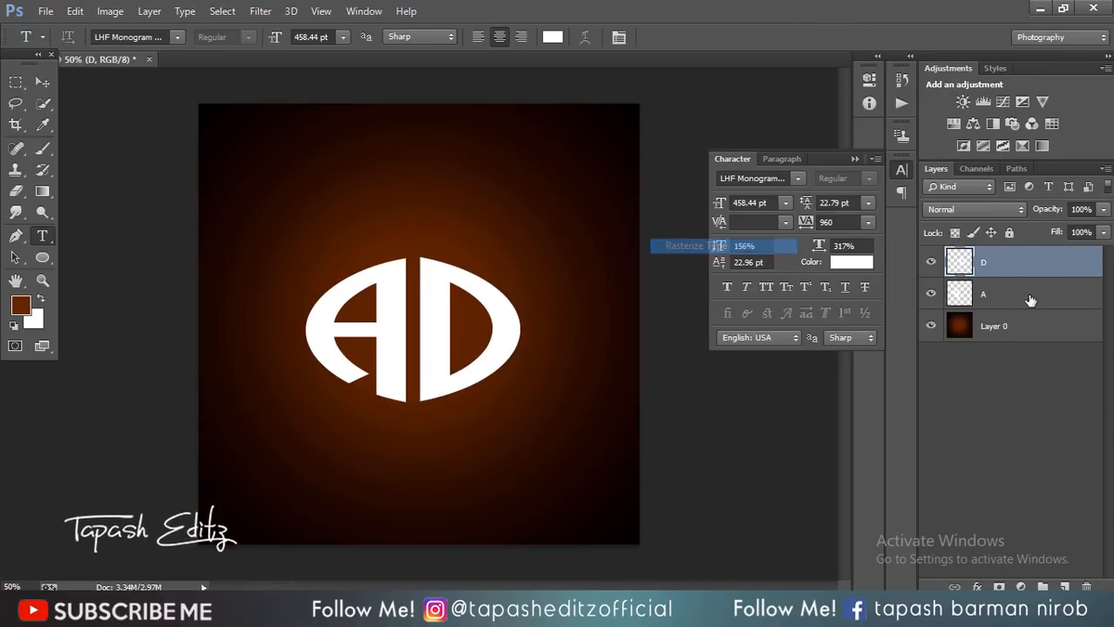
{"action": "left_click", "coordinate": [1030, 300], "text": "ctrl"}
{"action": "right_click", "coordinate": [1030, 300]}
{"action": "left_click", "coordinate": [729, 468]}
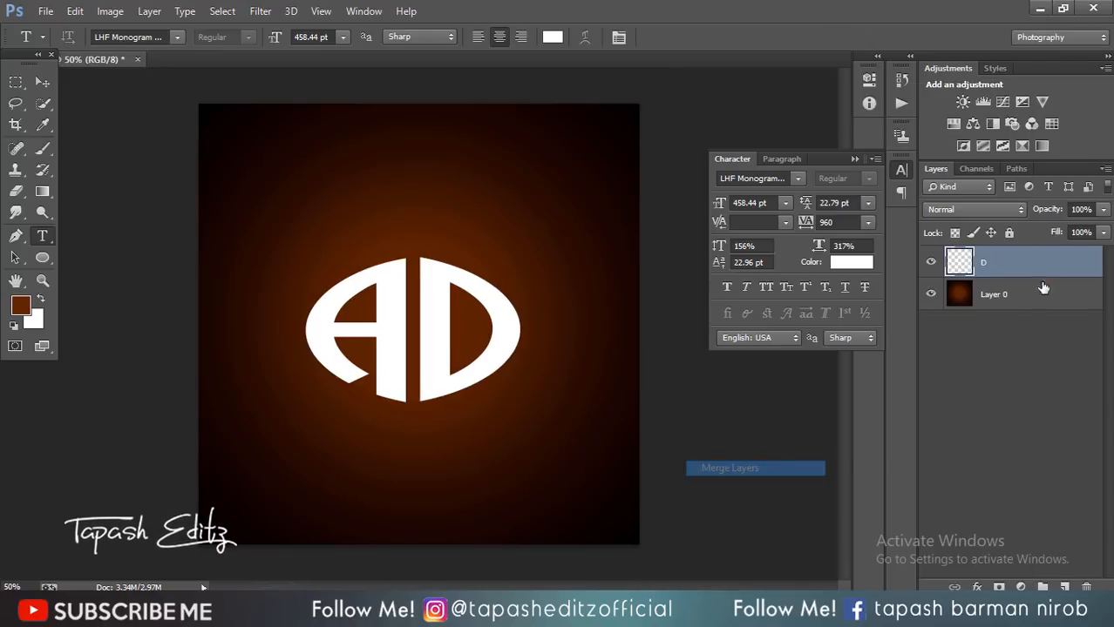
Step: Transform the merged AD monogram to about 90% width and 112% height, and recenter it on the canvas
{"action": "left_click", "coordinate": [42, 81]}
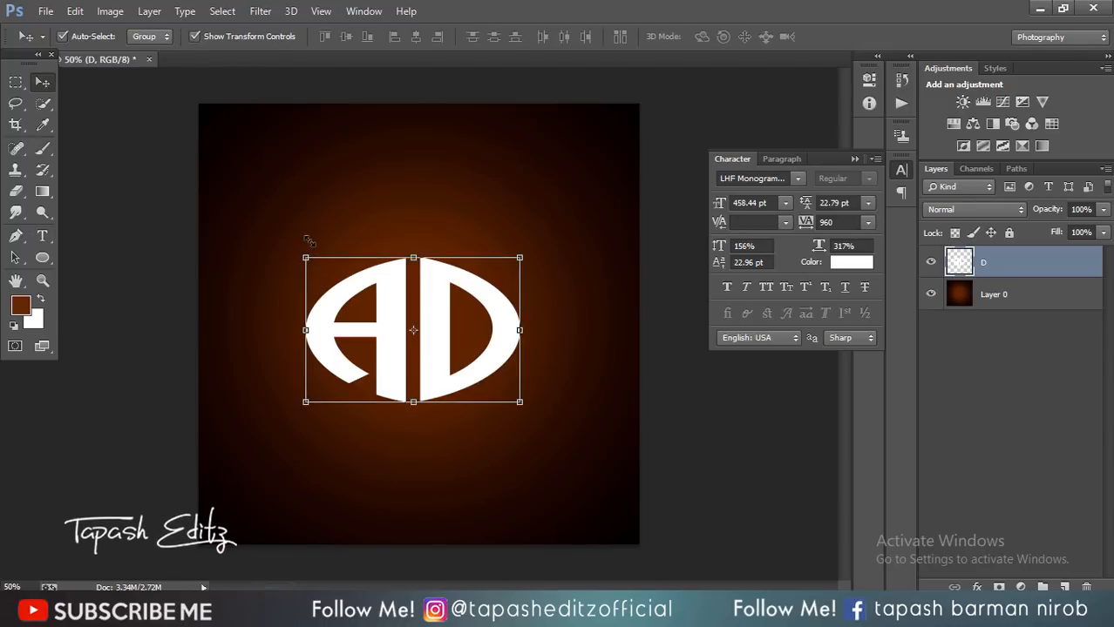
{"action": "left_click_drag", "start_coordinate": [305, 258], "coordinate": [325, 238]}
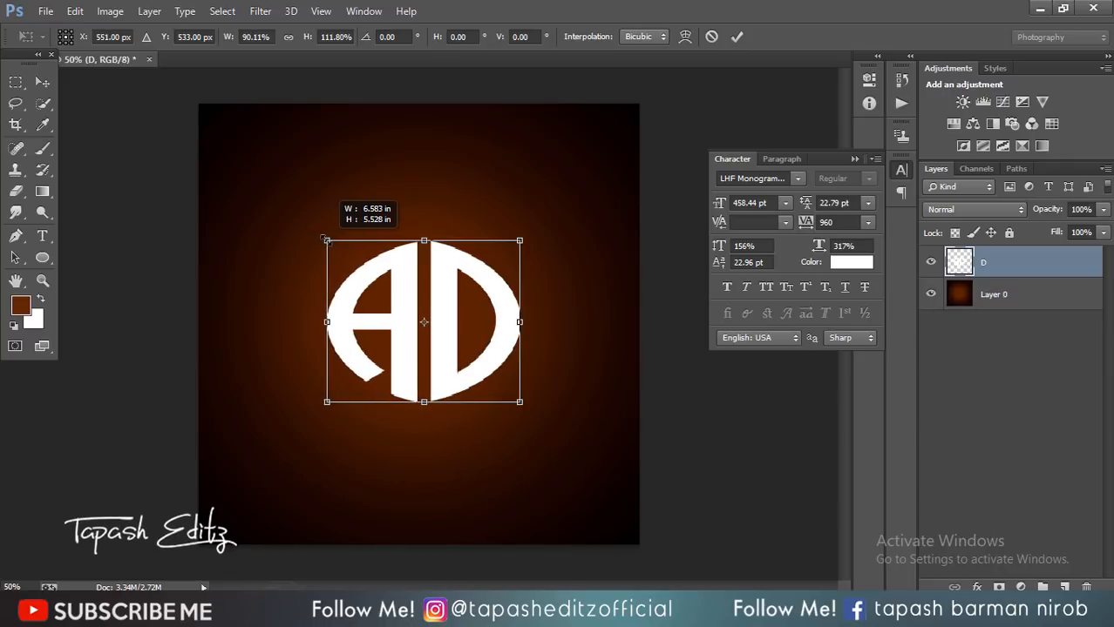
{"action": "left_click", "coordinate": [737, 35]}
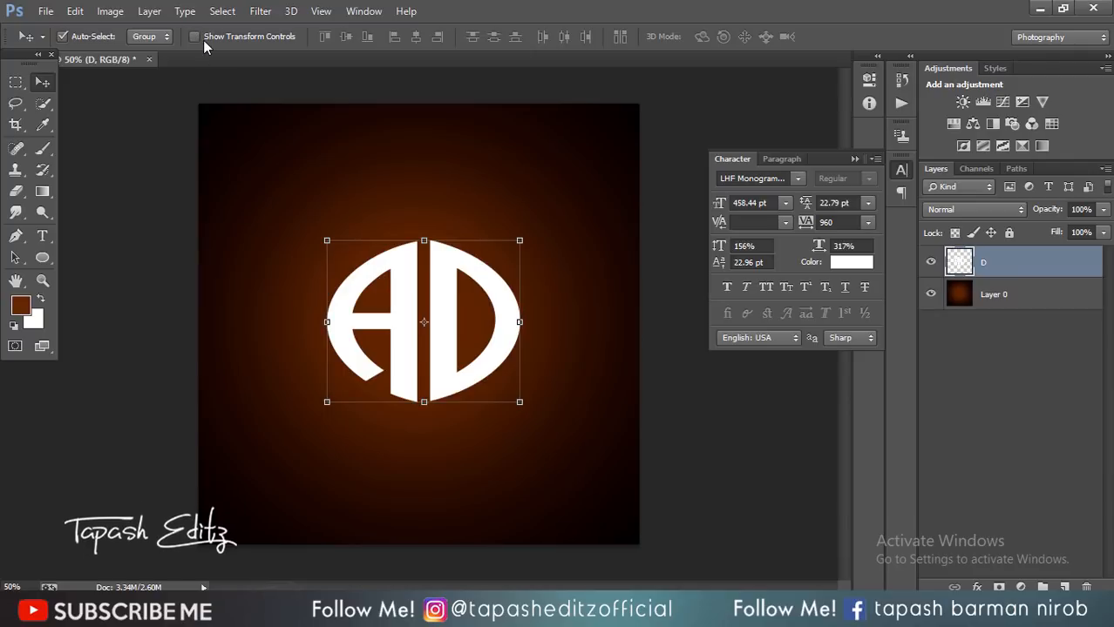
{"action": "mouse_move", "coordinate": [429, 337]}
{"action": "left_mouse_down"}
{"action": "mouse_move", "coordinate": [428, 348]}
{"action": "mouse_move", "coordinate": [427, 329]}
{"action": "left_mouse_up"}
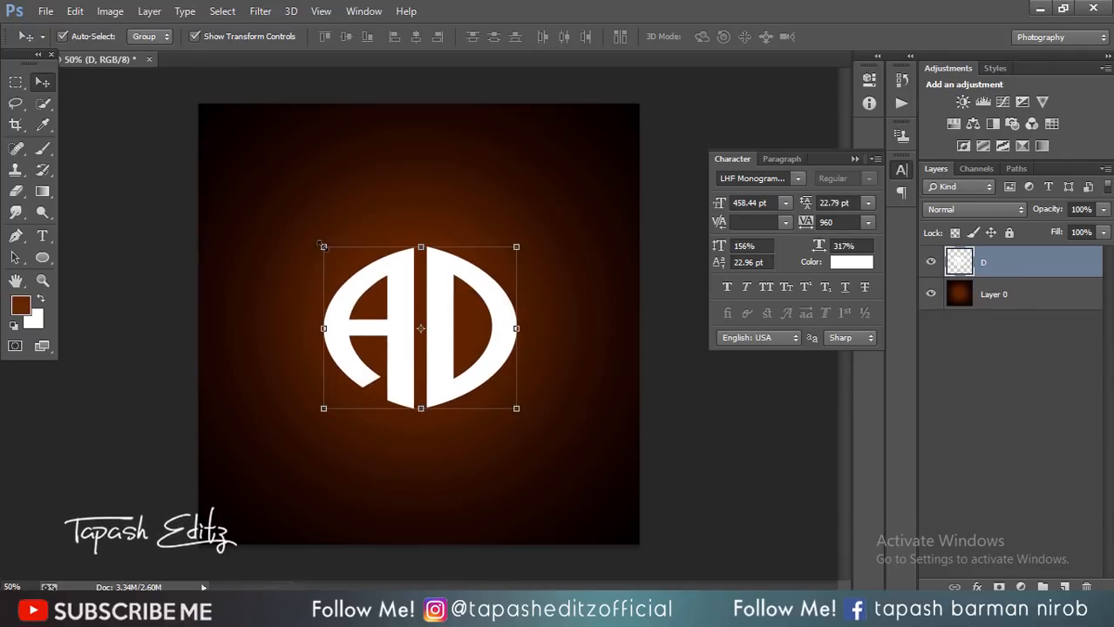
Step: Scale the AD monogram to about 85% width and 96% height for a rounder shape, and move it back toward the canvas center
{"action": "left_click_drag", "start_coordinate": [321, 245], "coordinate": [351, 251]}
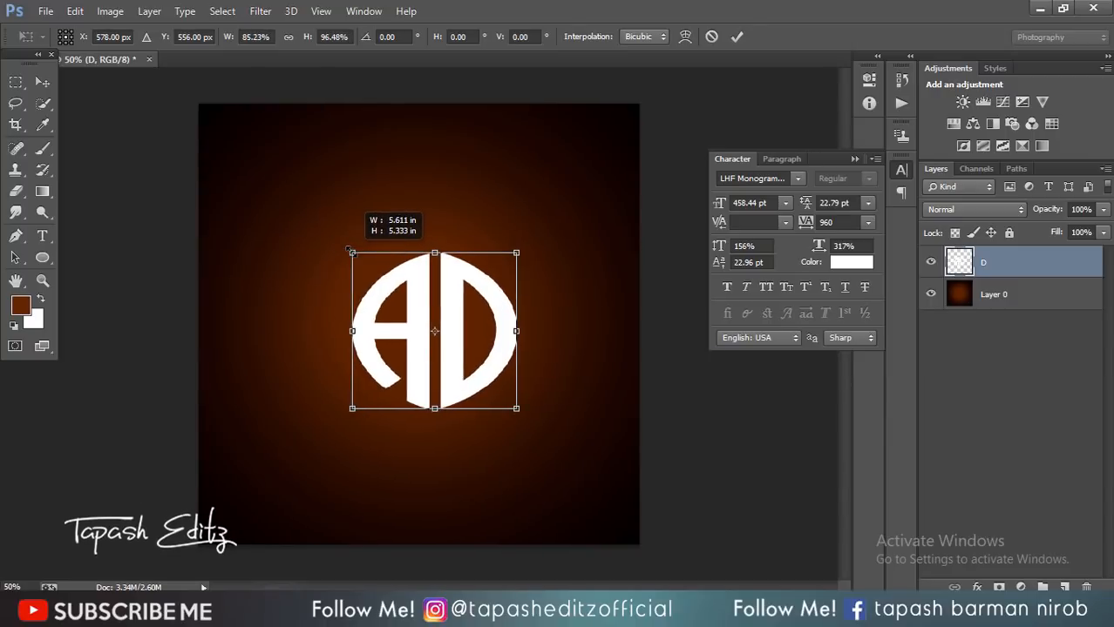
{"action": "key", "text": "Return"}
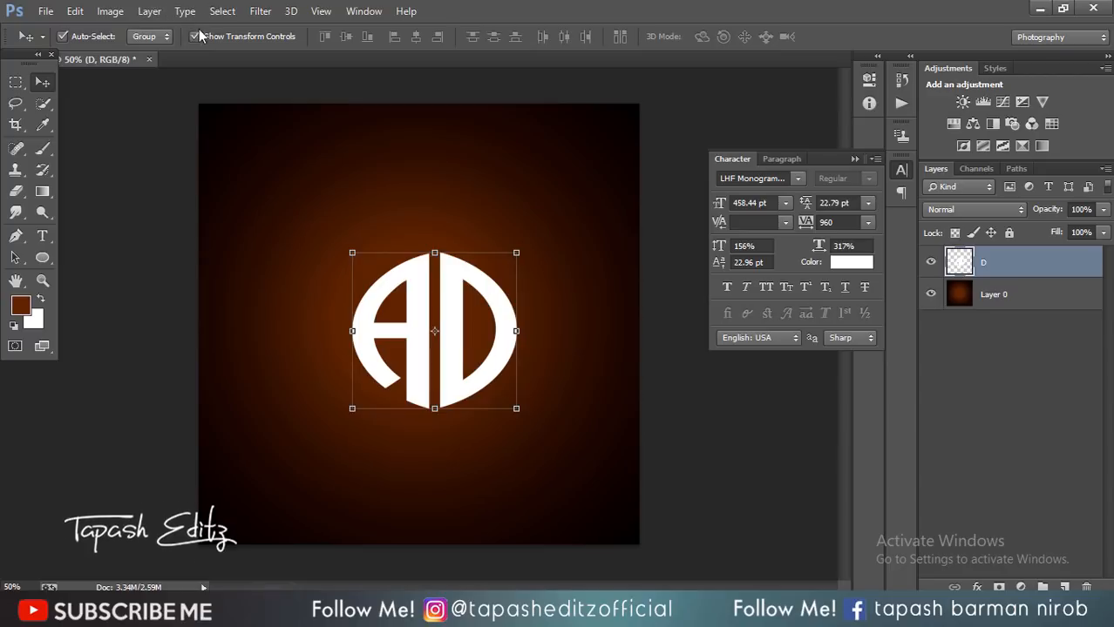
{"action": "left_click_drag", "start_coordinate": [442, 296], "coordinate": [434, 288]}
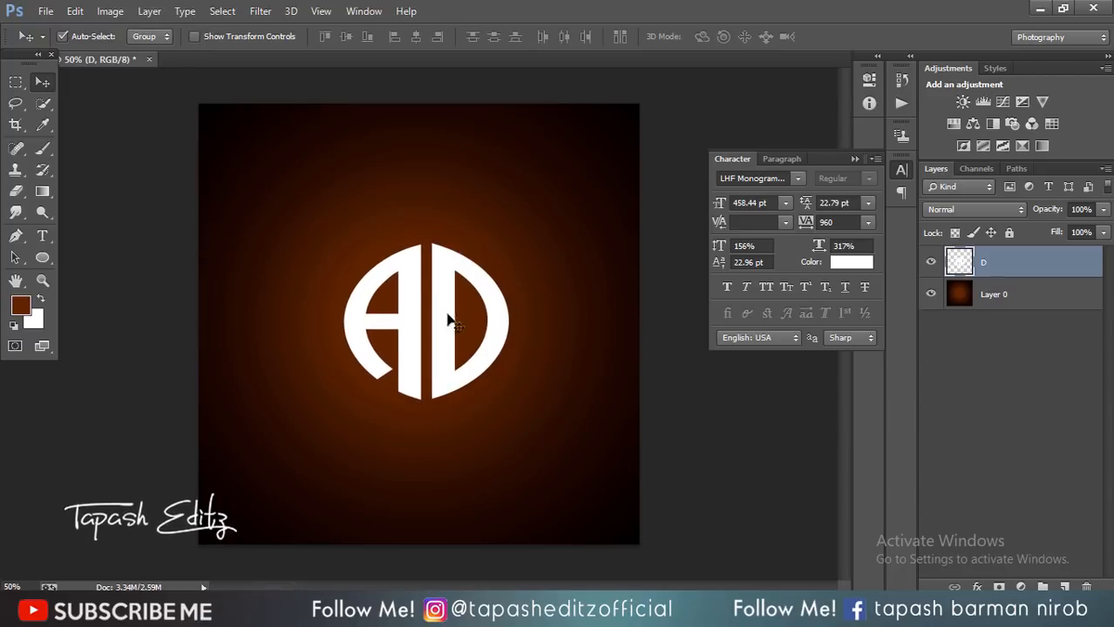
{"action": "left_click", "coordinate": [853, 160]}
Step: Start a white text line reading AD below the monogram and set its font to Lithos Pro Regular
{"action": "left_click", "coordinate": [42, 235]}
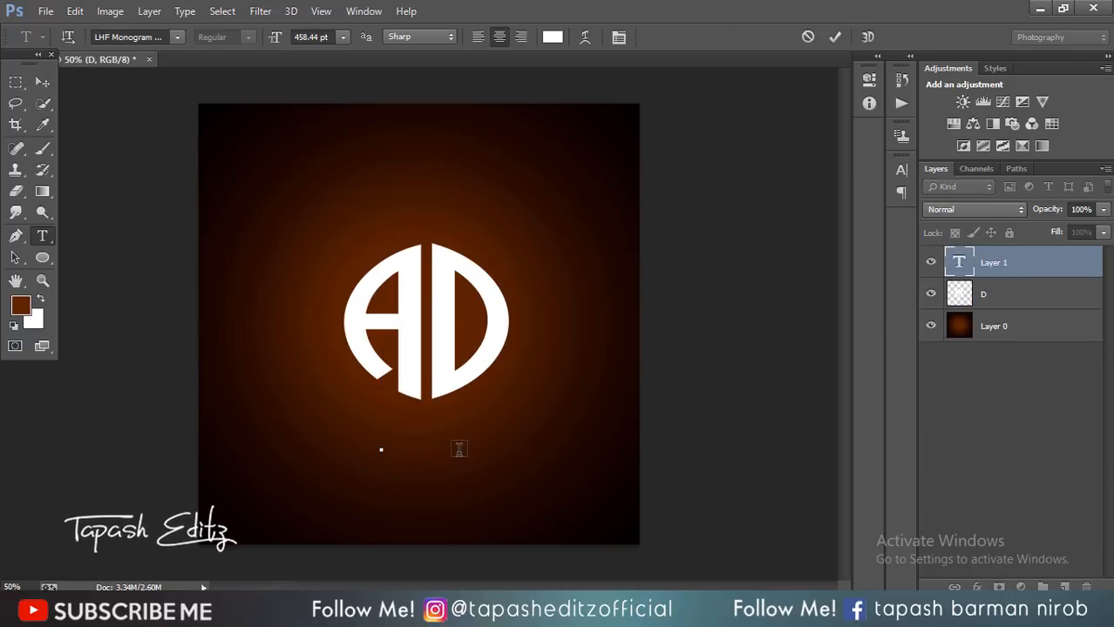
{"action": "type", "text": "A"}
{"action": "key", "text": "ctrl+a"}
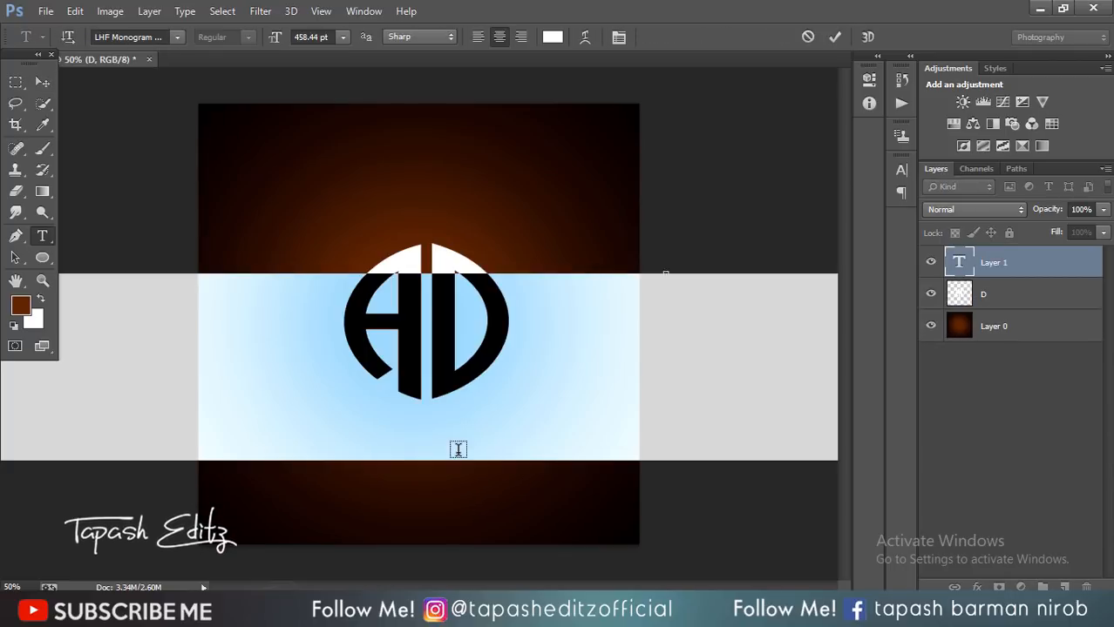
{"action": "left_click", "coordinate": [552, 36]}
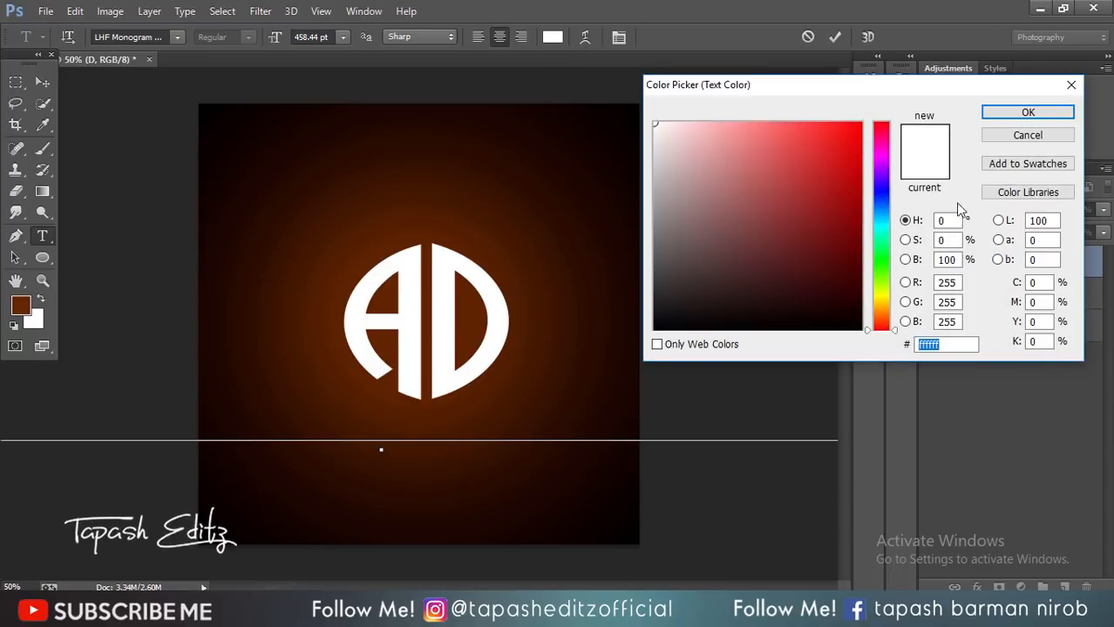
{"action": "left_click", "coordinate": [1012, 138]}
{"action": "left_click", "coordinate": [619, 36]}
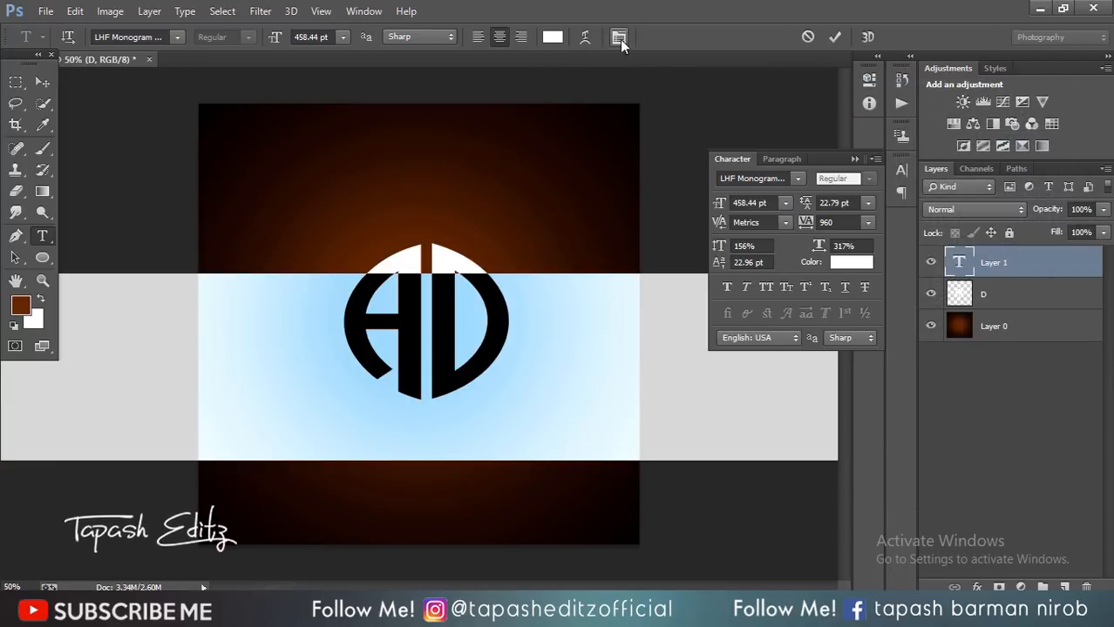
{"action": "left_click", "coordinate": [796, 178]}
{"action": "left_click", "coordinate": [870, 228]}
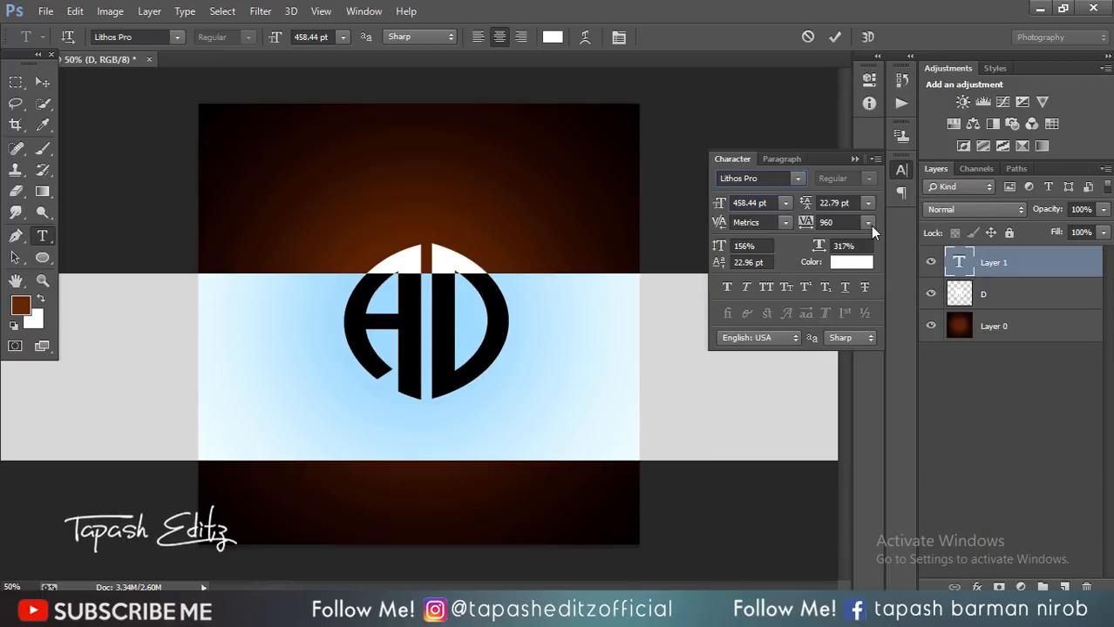
{"action": "left_click", "coordinate": [403, 326]}
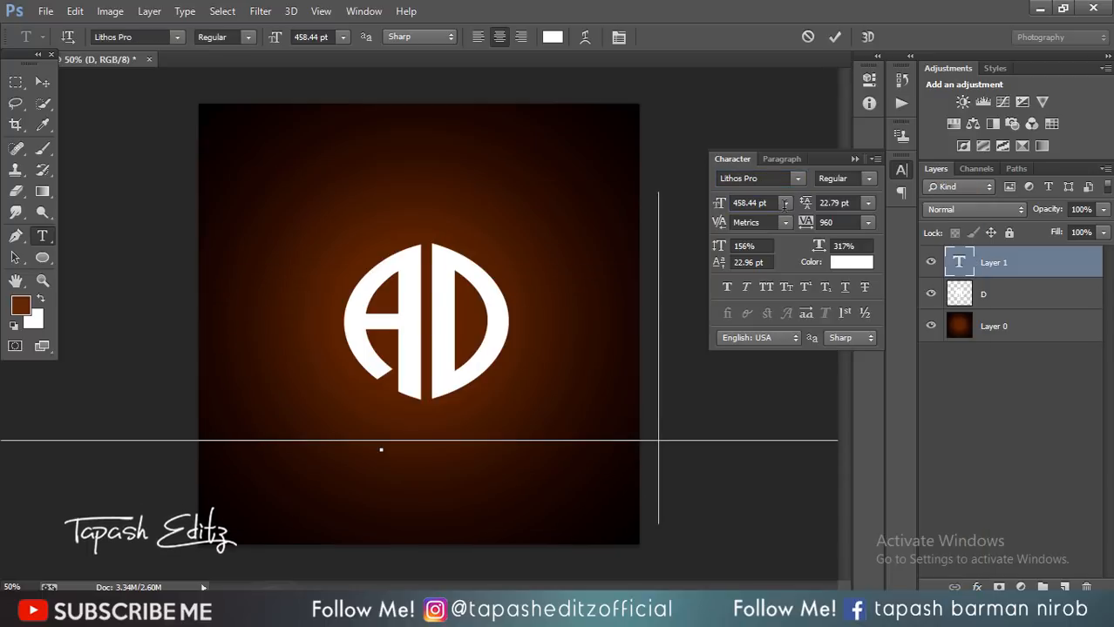
Step: Set the AD text to 45.44 pt with 121% horizontal scale and 0 tracking, and extend it to read AD DESIGN
{"action": "left_click_drag", "start_coordinate": [721, 209], "coordinate": [410, 240]}
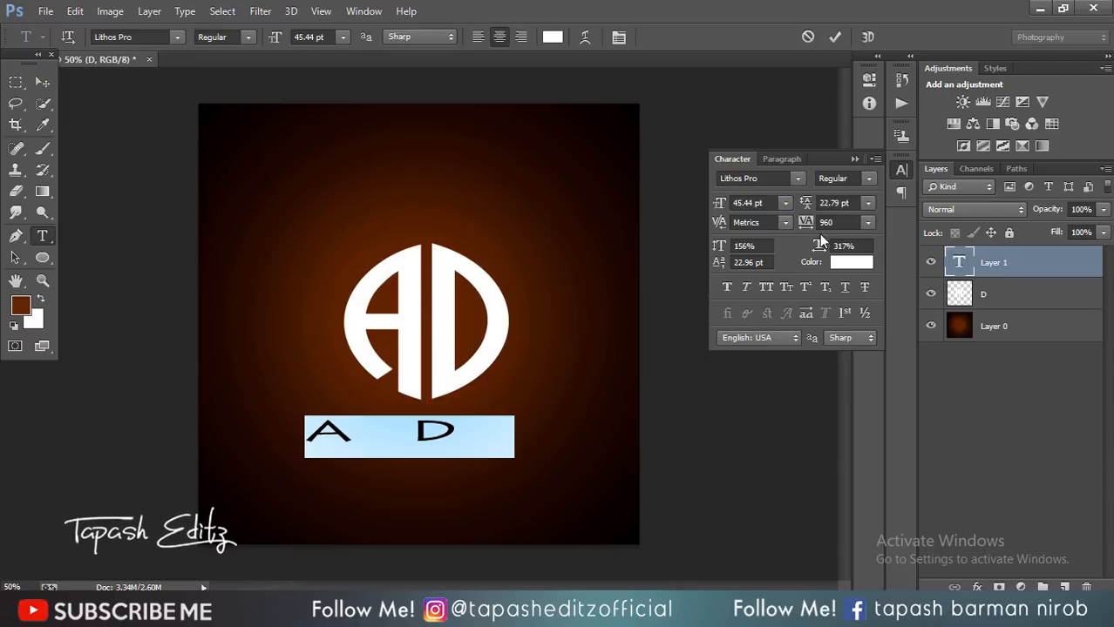
{"action": "left_click_drag", "start_coordinate": [804, 250], "coordinate": [662, 261]}
{"action": "left_click_drag", "start_coordinate": [806, 223], "coordinate": [779, 225]}
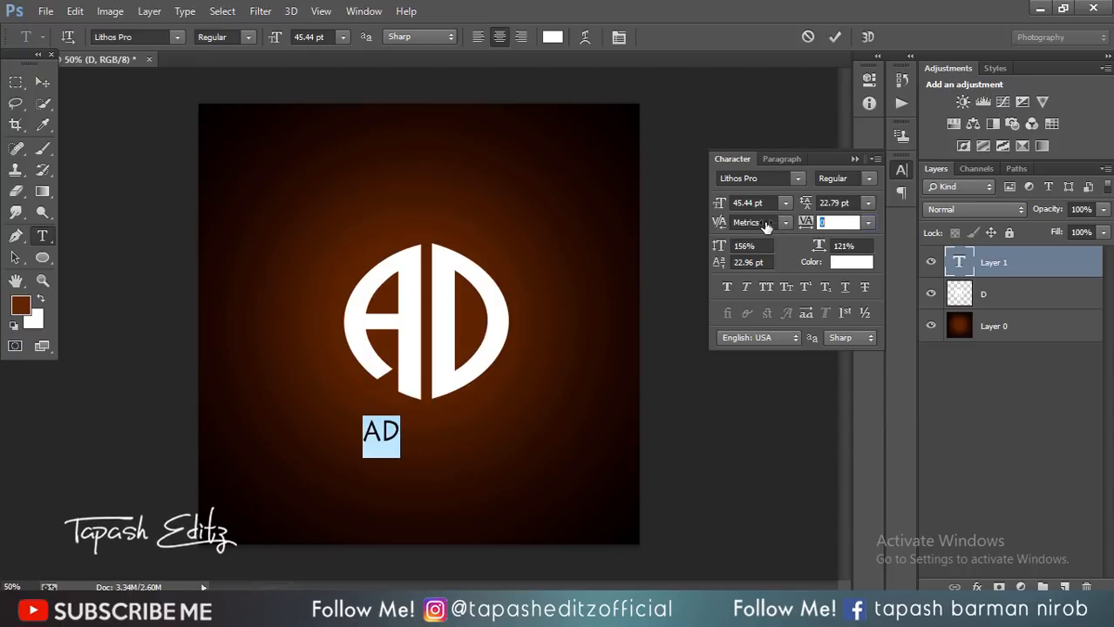
{"action": "left_click", "coordinate": [425, 430]}
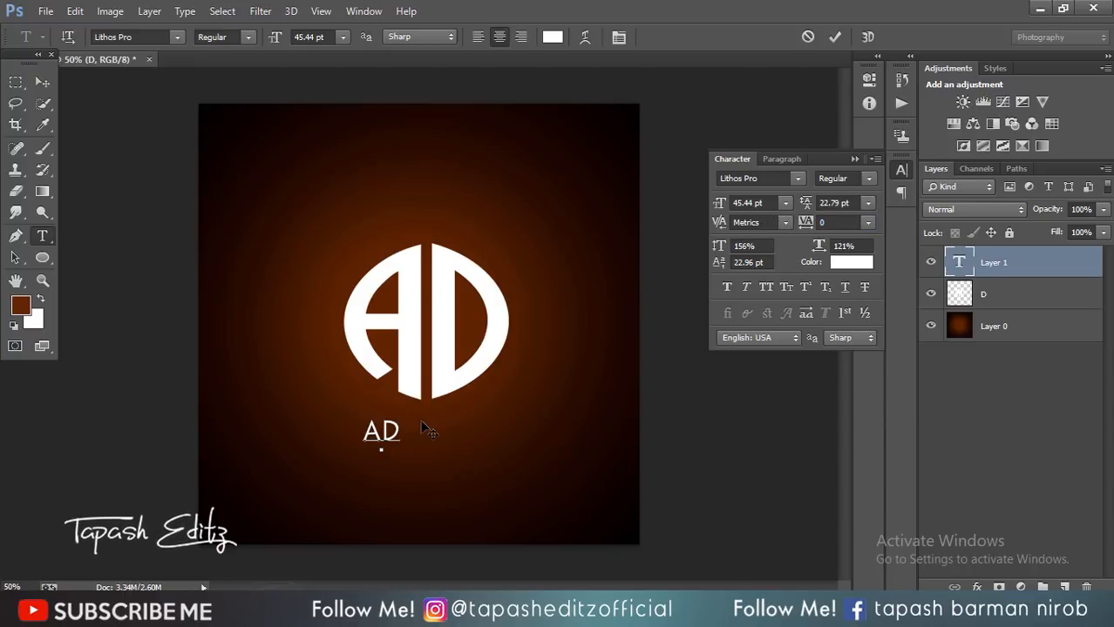
{"action": "type", "text": "DESIGN"}
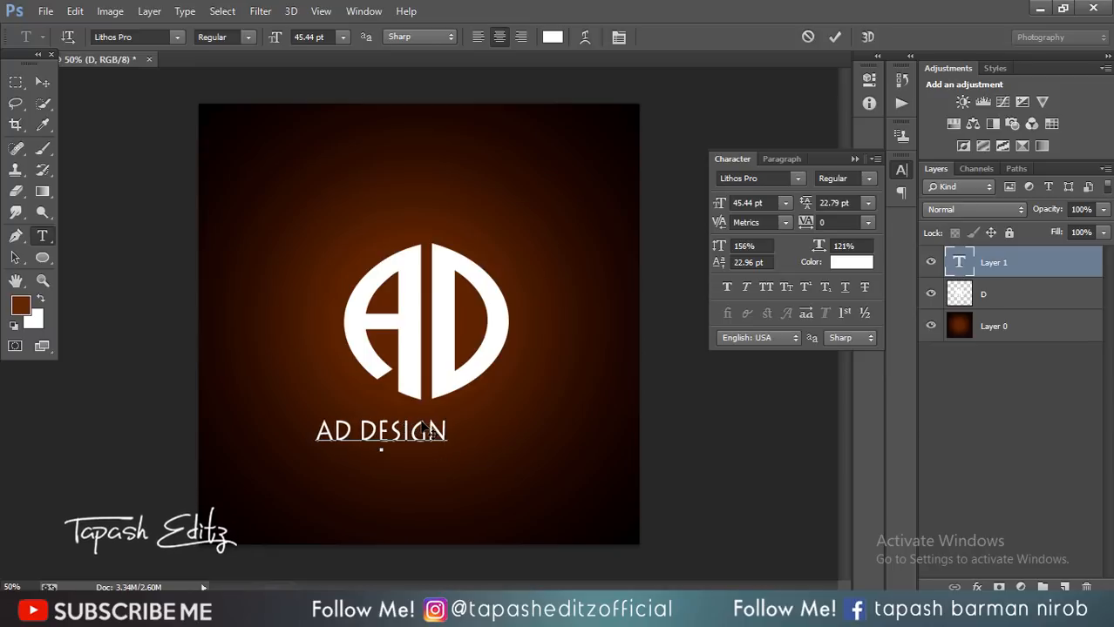
Step: Rotate the AD DESIGN text slightly and reposition it just below the monogram
{"action": "key", "text": "ctrl"}
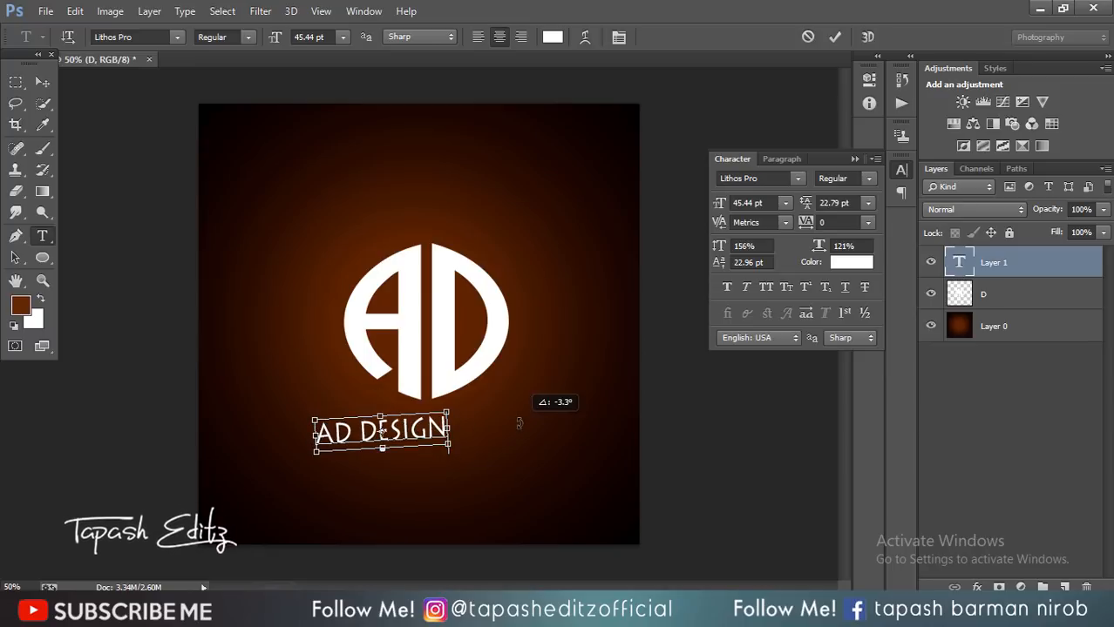
{"action": "left_click_drag", "start_coordinate": [519, 422], "coordinate": [510, 428]}
{"action": "left_click_drag", "start_coordinate": [416, 431], "coordinate": [461, 433]}
{"action": "left_click_drag", "start_coordinate": [548, 433], "coordinate": [185, 436]}
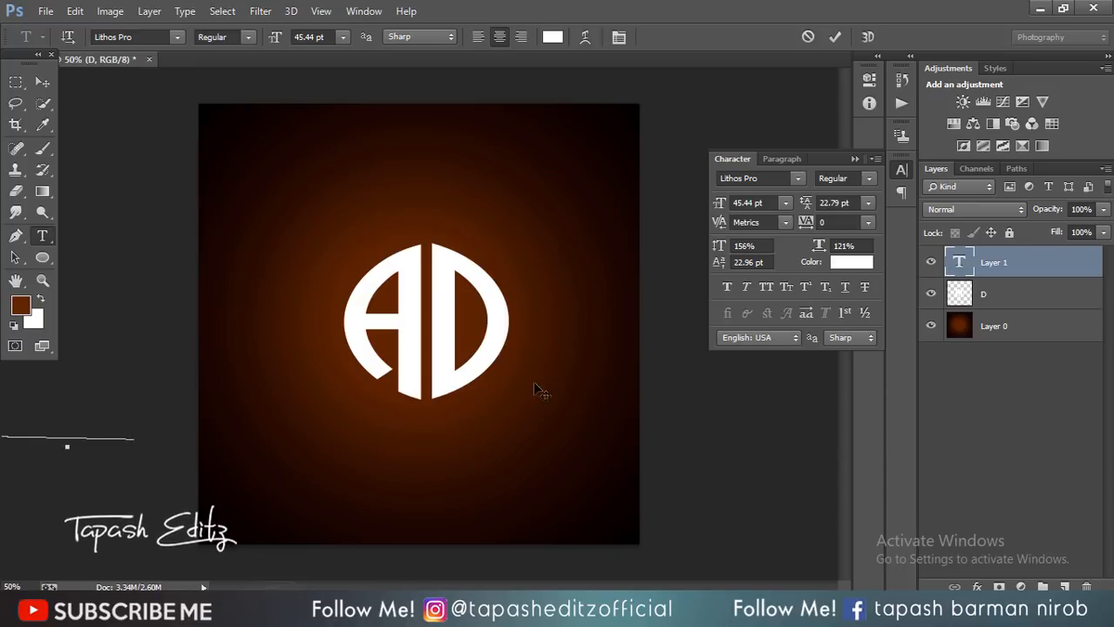
{"action": "left_click_drag", "start_coordinate": [534, 389], "coordinate": [542, 428]}
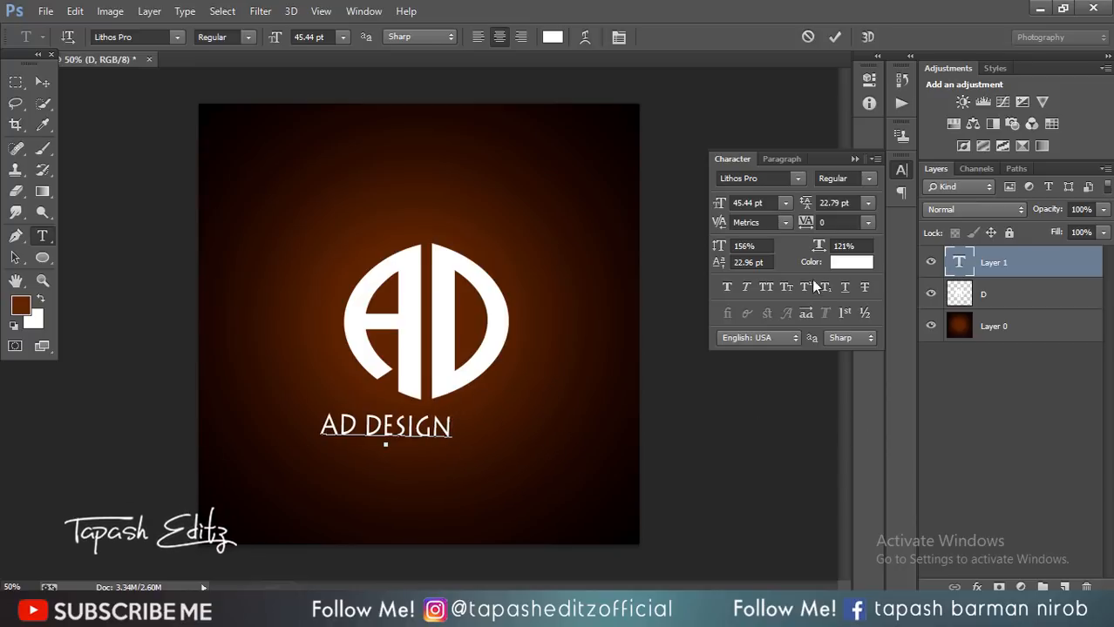
Step: Reduce the AD DESIGN text to 26.44 pt, centered under the monogram, and commit it
{"action": "key", "text": "ctrl+a"}
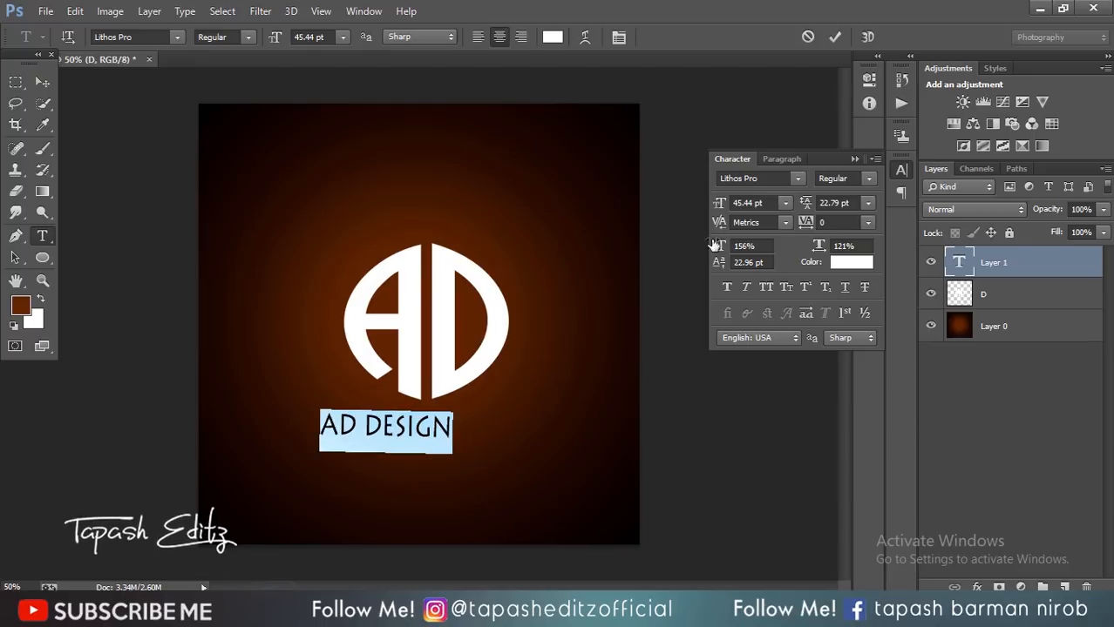
{"action": "left_click_drag", "start_coordinate": [720, 204], "coordinate": [703, 205]}
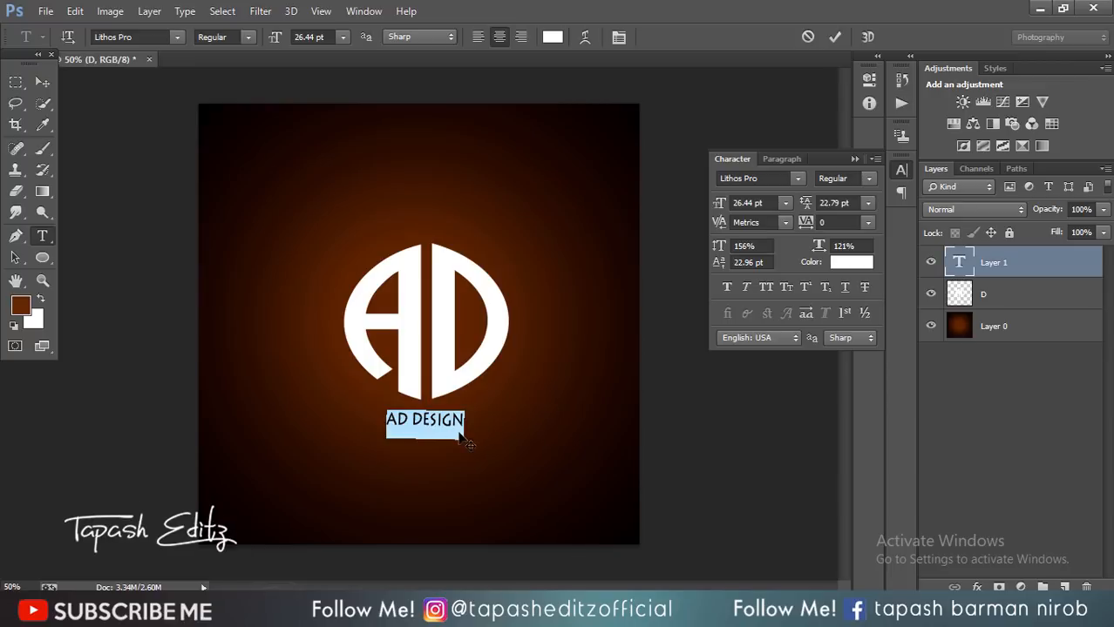
{"action": "left_click", "coordinate": [465, 420]}
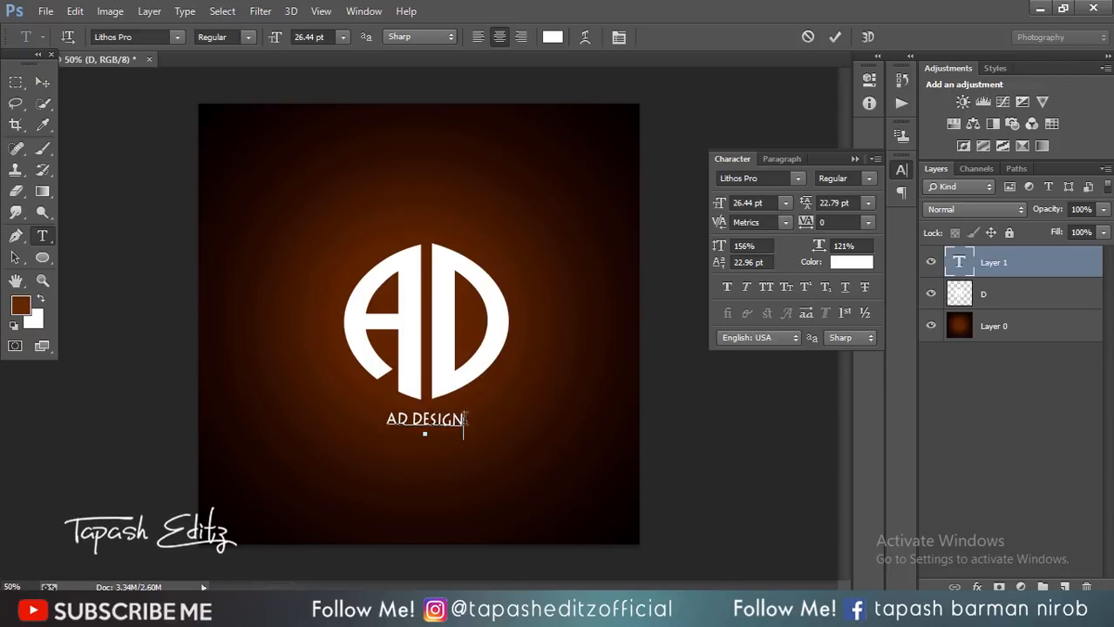
{"action": "left_click", "coordinate": [837, 41]}
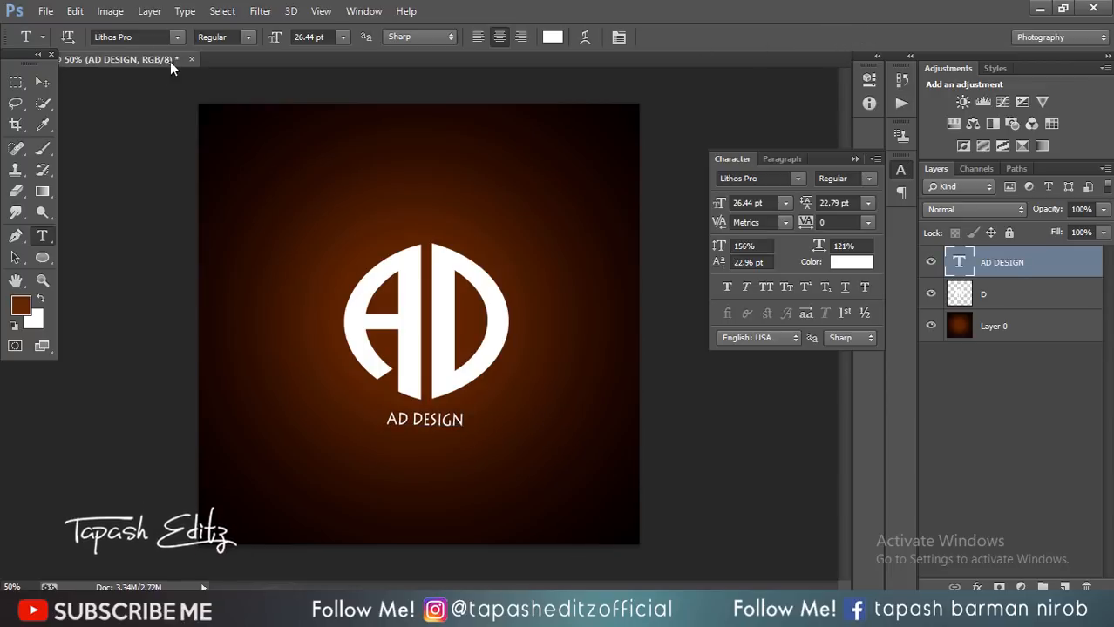
Step: Fine-tune the AD DESIGN text's position and rotation so it sits level beneath the monogram
{"action": "left_click", "coordinate": [43, 82]}
{"action": "mouse_move", "coordinate": [436, 420]}
{"action": "left_mouse_down"}
{"action": "mouse_move", "coordinate": [453, 425]}
{"action": "mouse_move", "coordinate": [444, 426]}
{"action": "left_mouse_up"}
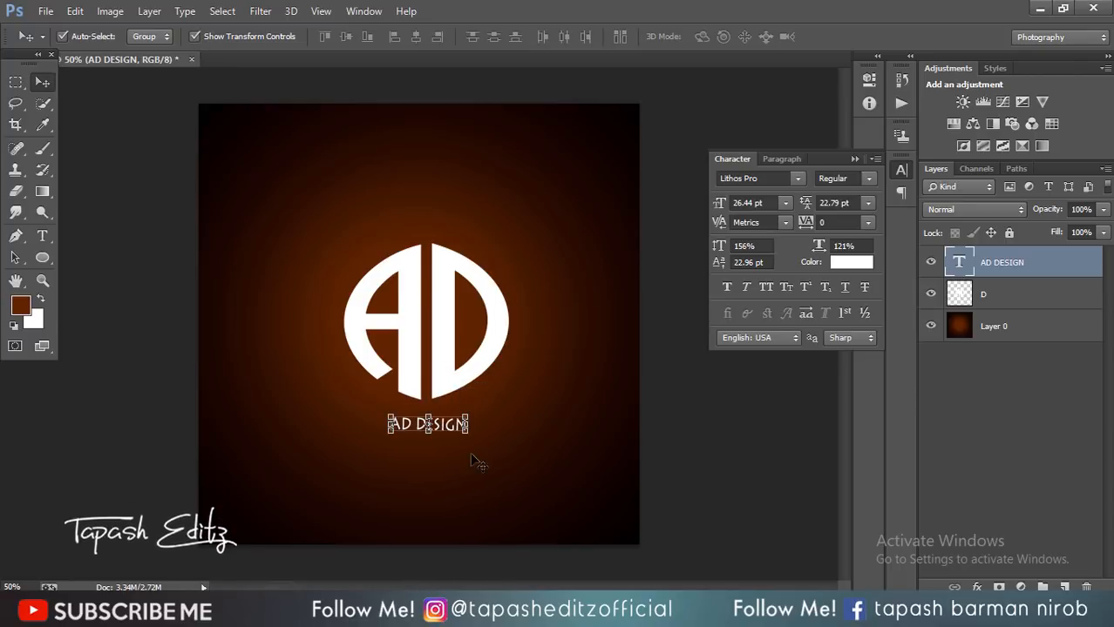
{"action": "key", "text": "ctrl+t"}
{"action": "left_click_drag", "start_coordinate": [453, 403], "coordinate": [450, 400]}
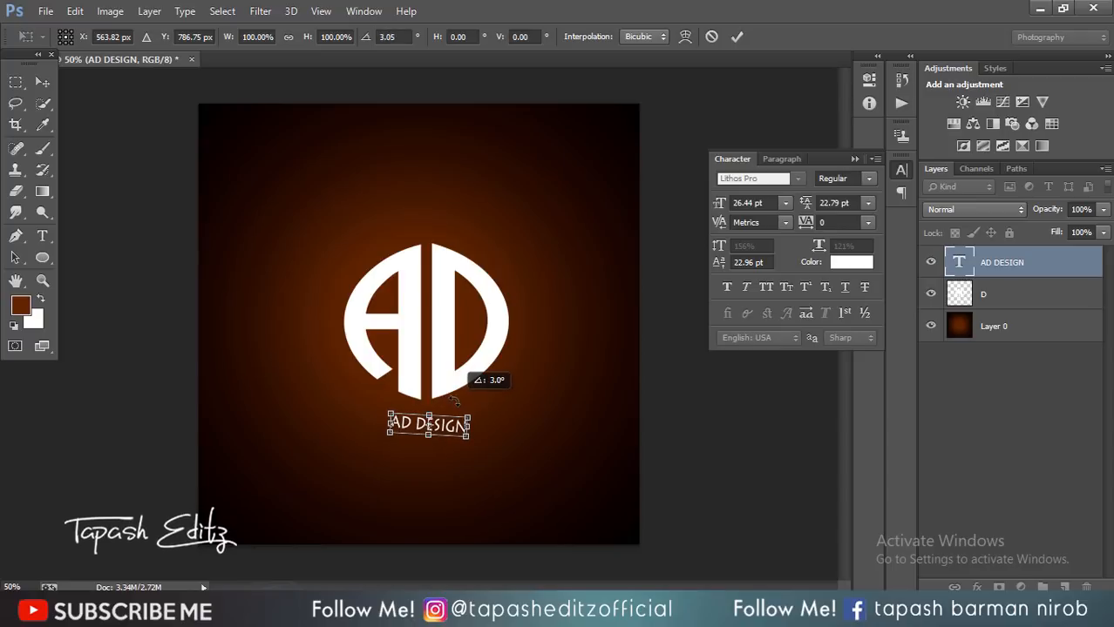
{"action": "left_click_drag", "start_coordinate": [453, 400], "coordinate": [454, 398]}
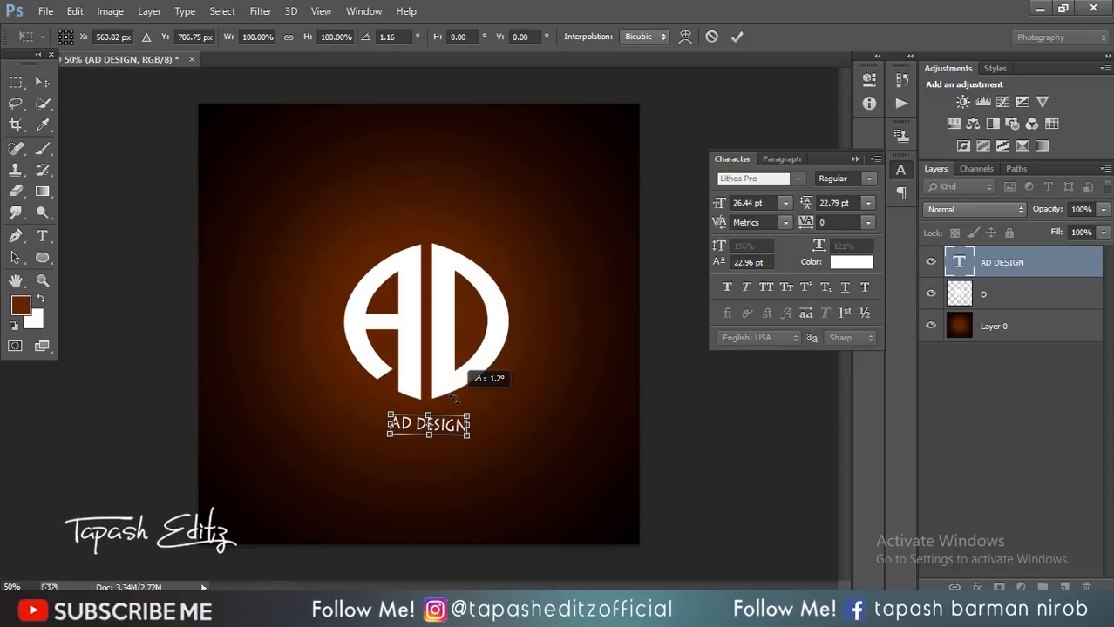
{"action": "left_click", "coordinate": [736, 36]}
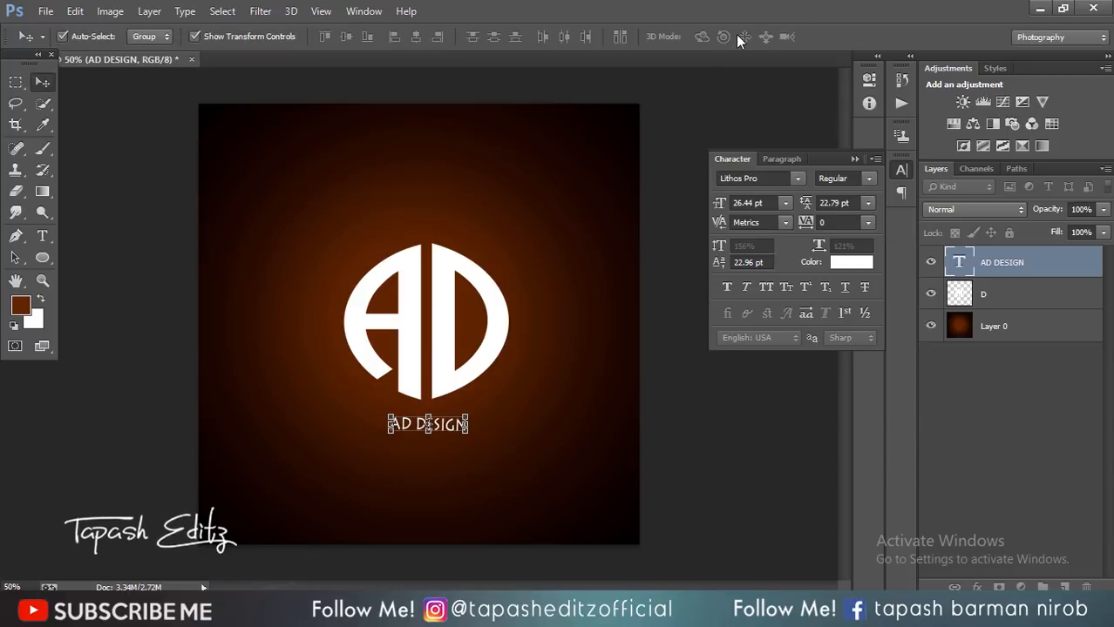
{"action": "left_click", "coordinate": [195, 37]}
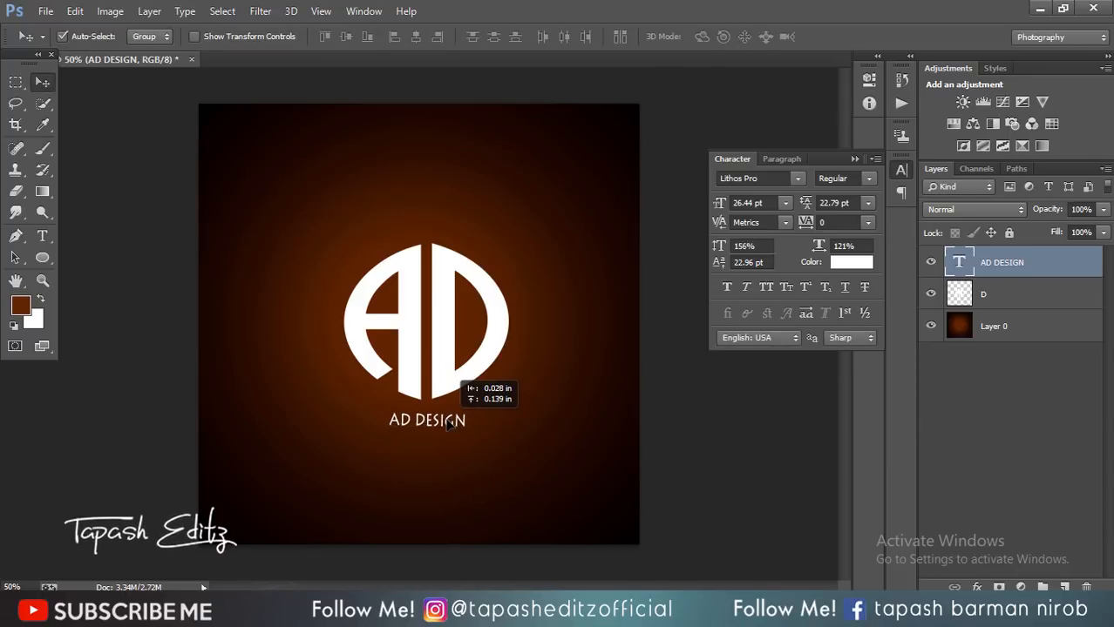
Step: Restyle the AD DESIGN text to 13.44 pt with 190% vertical scale, 192% horizontal scale and 240 tracking
{"action": "double_click", "coordinate": [958, 261]}
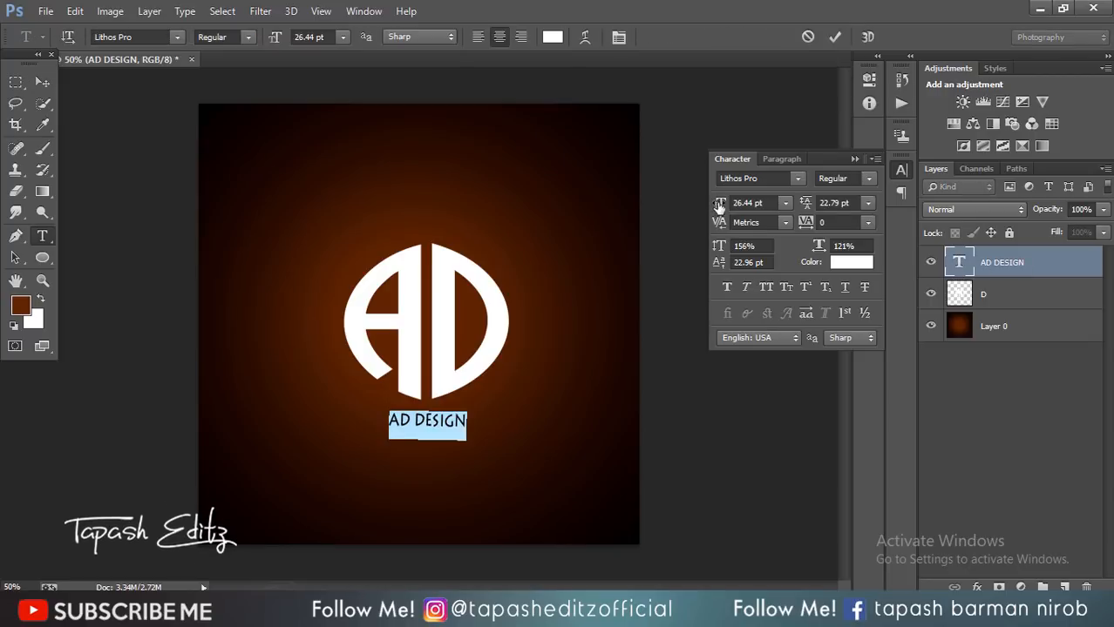
{"action": "left_click_drag", "start_coordinate": [719, 205], "coordinate": [718, 206]}
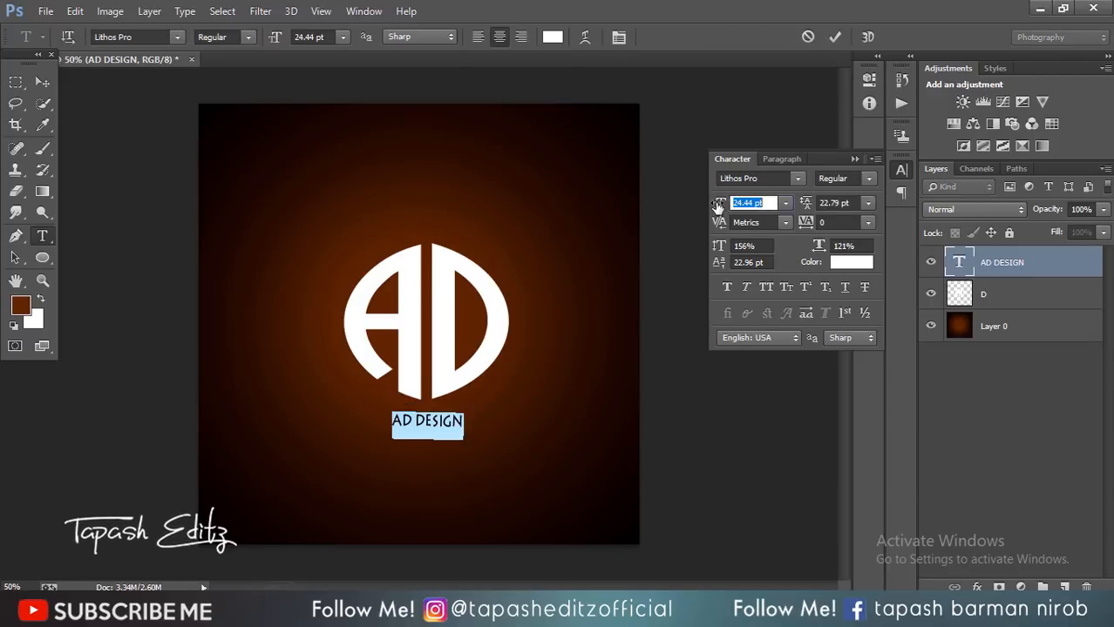
{"action": "left_click_drag", "start_coordinate": [822, 249], "coordinate": [856, 250]}
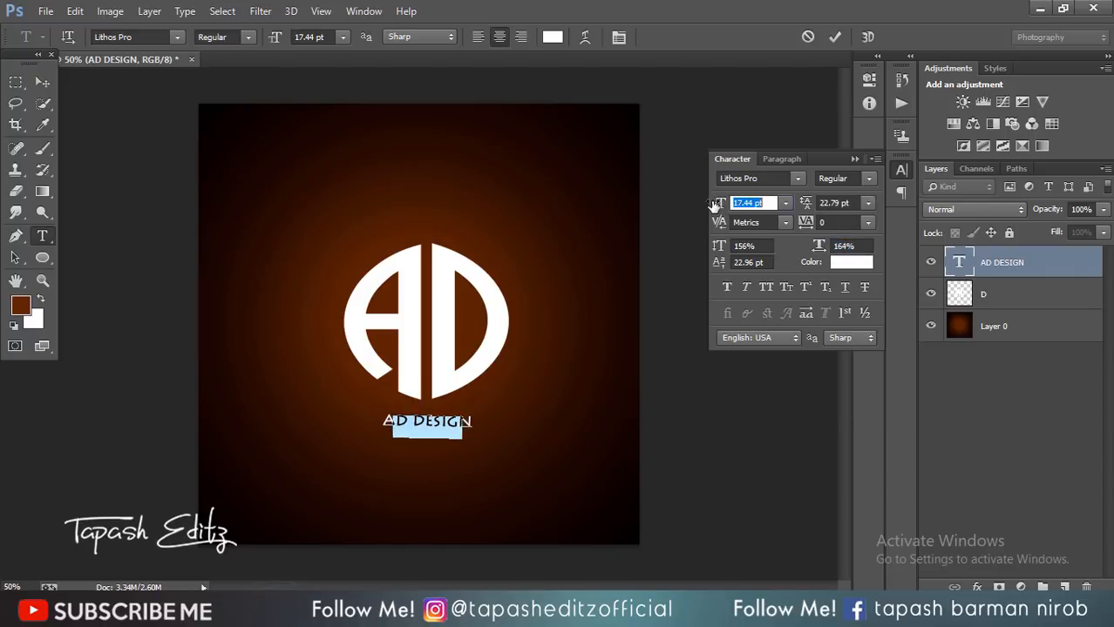
{"action": "left_click_drag", "start_coordinate": [718, 246], "coordinate": [736, 248]}
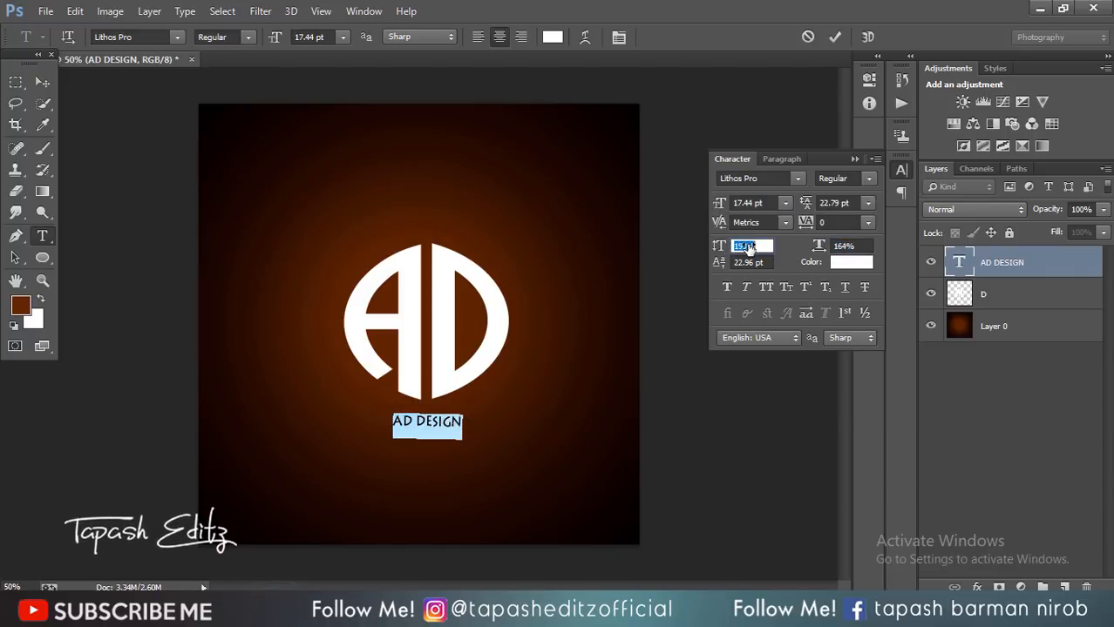
{"action": "left_click_drag", "start_coordinate": [819, 249], "coordinate": [822, 223]}
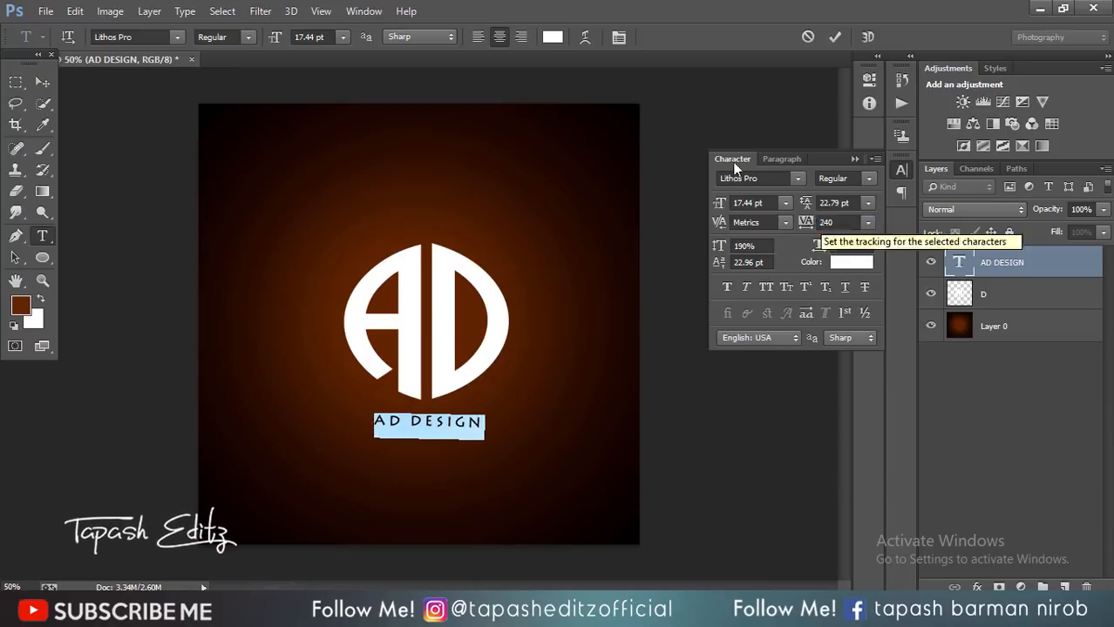
{"action": "left_click", "coordinate": [835, 36]}
Step: Recenter the AD DESIGN text under the monogram and rotate it by about -0.55° to level it
{"action": "key", "text": "v"}
{"action": "mouse_move", "coordinate": [425, 422]}
{"action": "left_mouse_down"}
{"action": "mouse_move", "coordinate": [427, 235]}
{"action": "mouse_move", "coordinate": [436, 475]}
{"action": "mouse_move", "coordinate": [438, 418]}
{"action": "left_mouse_up"}
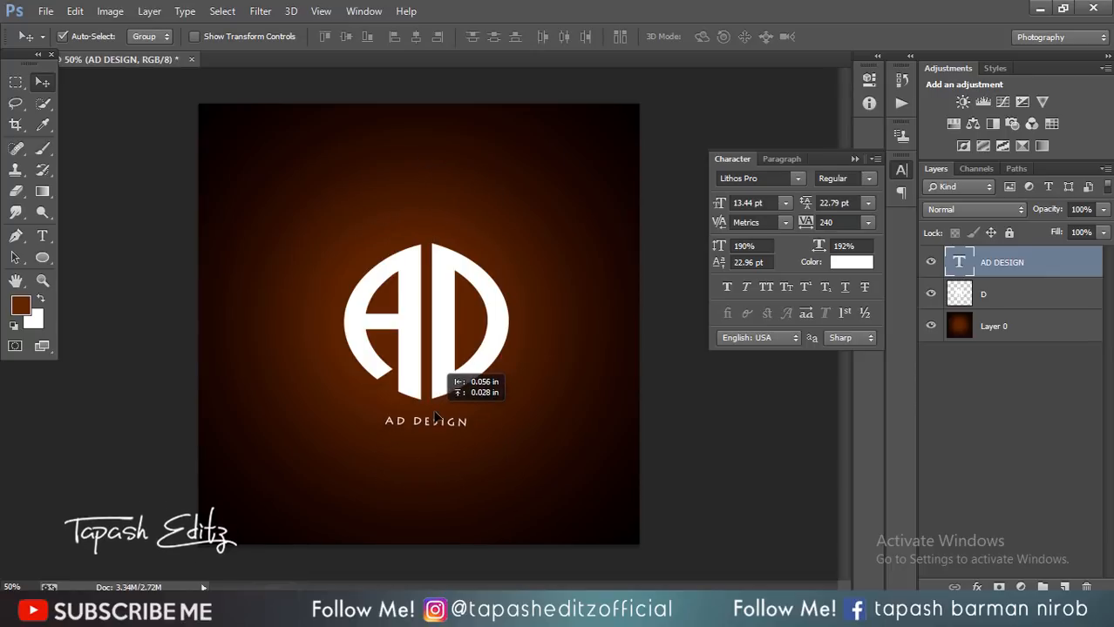
{"action": "left_click", "coordinate": [192, 36]}
{"action": "left_click_drag", "start_coordinate": [444, 402], "coordinate": [445, 400]}
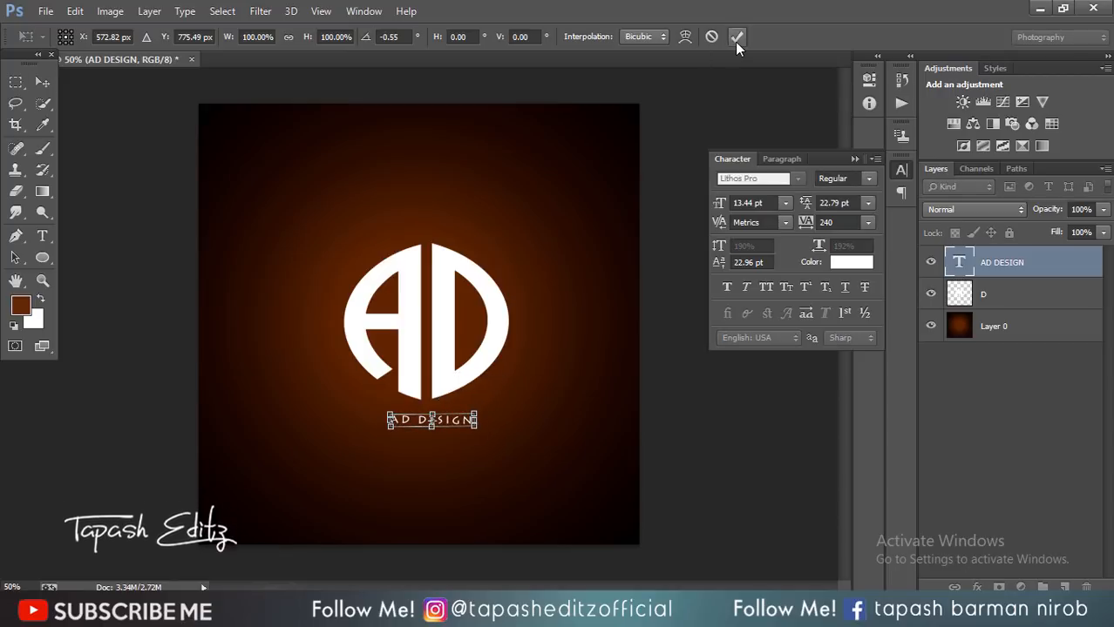
{"action": "left_click", "coordinate": [736, 38]}
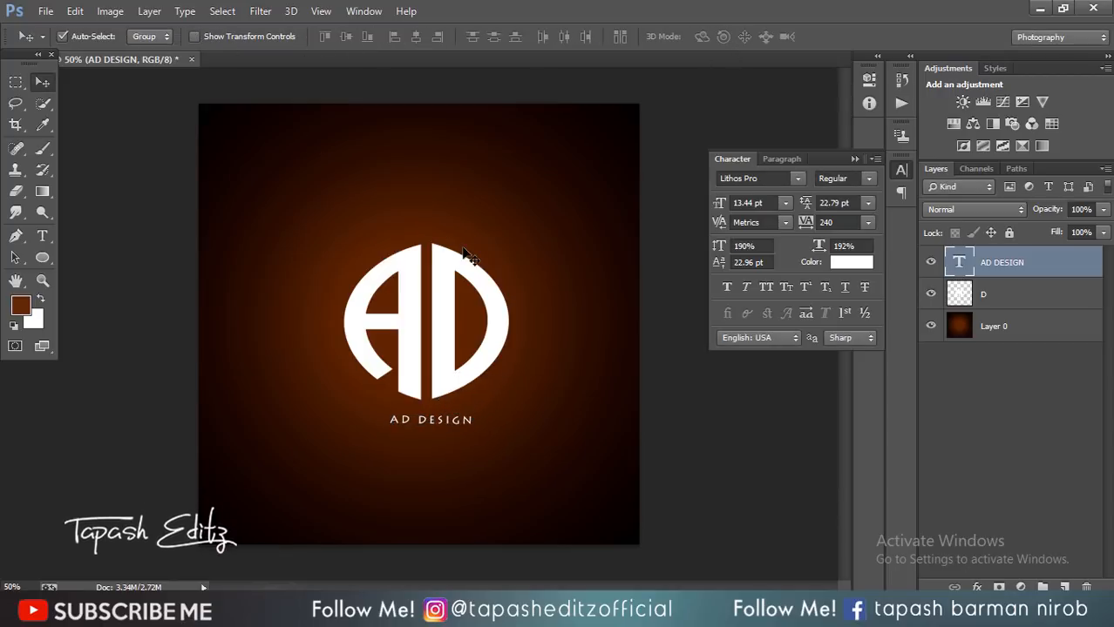
{"action": "left_click_drag", "start_coordinate": [460, 421], "coordinate": [455, 419]}
Step: Flatten the text, monogram and background layers into a single Background layer
{"action": "key", "text": "ctrl+minus"}
{"action": "key", "text": "ctrl+minus"}
{"action": "key", "text": "ctrl+minus"}
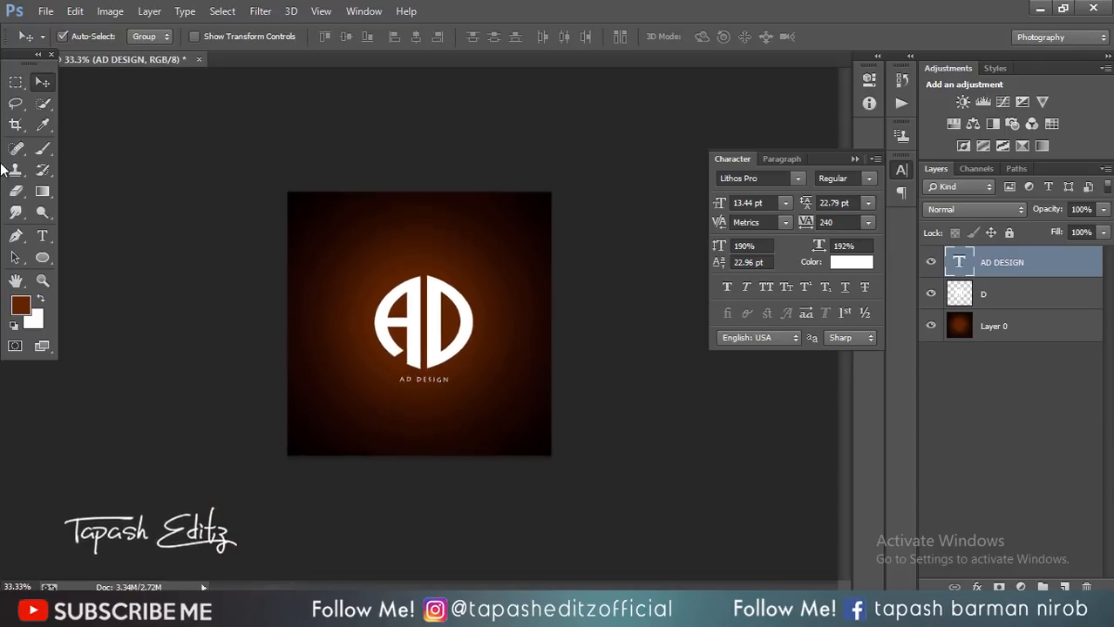
{"action": "key", "text": "ctrl+plus"}
{"action": "key", "text": "ctrl+plus"}
{"action": "key", "text": "ctrl+plus"}
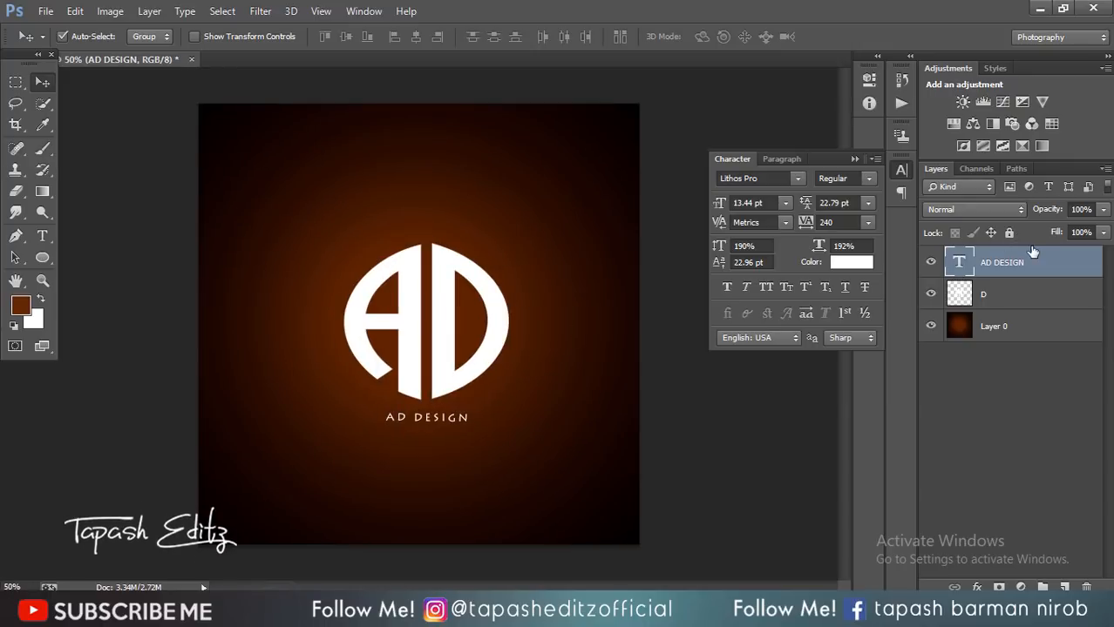
{"action": "right_click", "coordinate": [1032, 251]}
{"action": "key", "text": "Escape"}
{"action": "left_click", "coordinate": [1061, 299]}
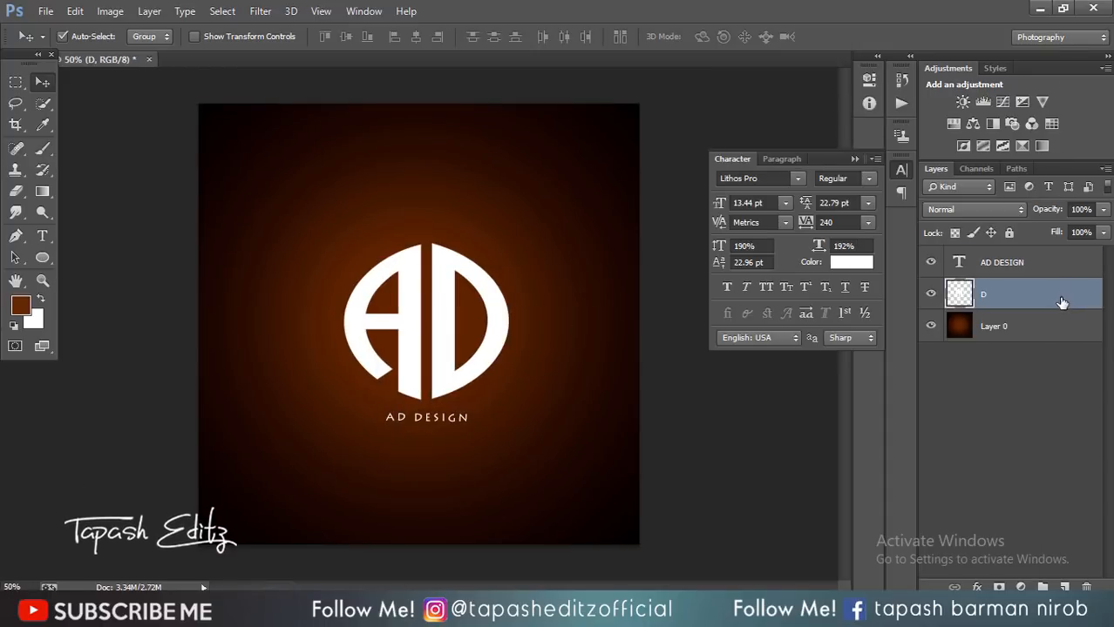
{"action": "right_click", "coordinate": [1061, 300]}
{"action": "left_click", "coordinate": [779, 500]}
Step: Apply a Camera Raw post-crop vignette with amount -13, midpoint about 78, near-maximum roundness and slightly increased feather
{"action": "left_click", "coordinate": [259, 11]}
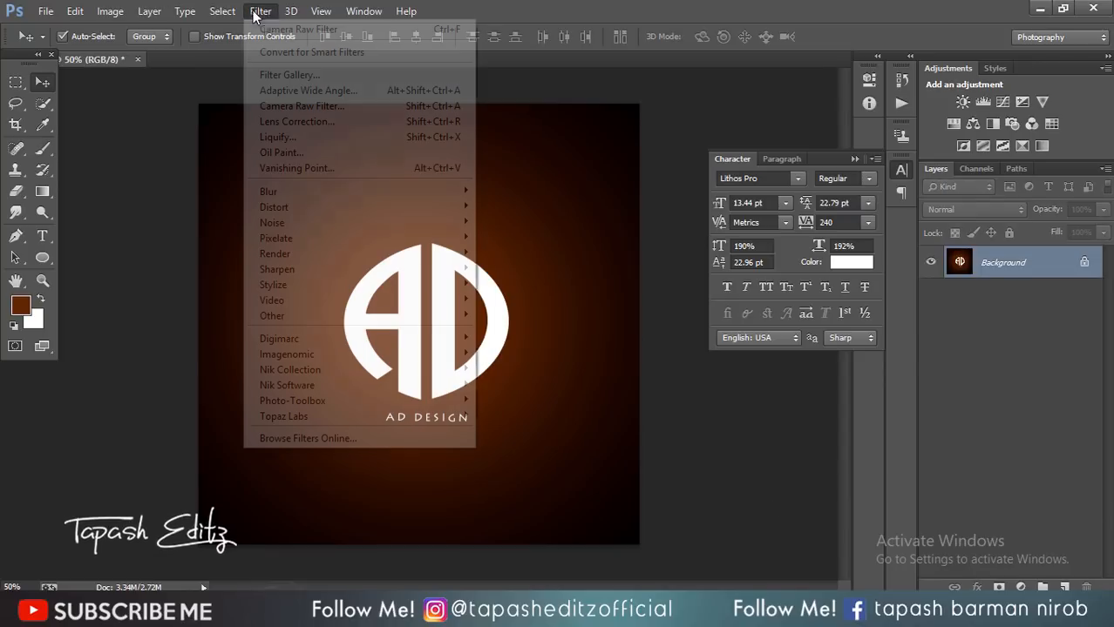
{"action": "left_click", "coordinate": [432, 105]}
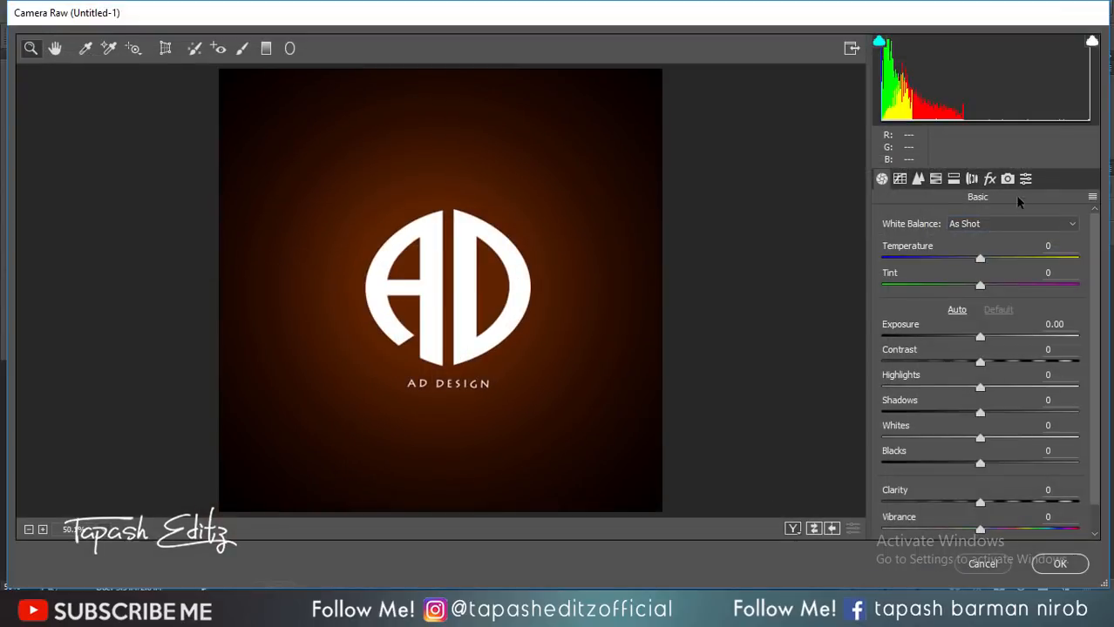
{"action": "left_click", "coordinate": [1006, 179]}
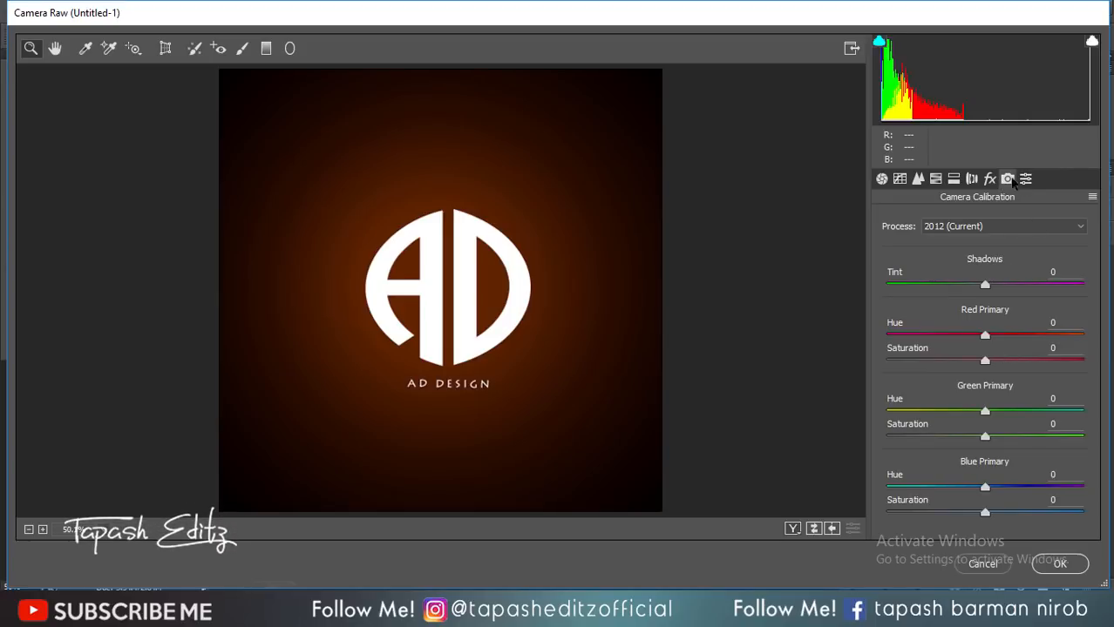
{"action": "left_click", "coordinate": [989, 179]}
{"action": "mouse_move", "coordinate": [978, 448]}
{"action": "left_mouse_down"}
{"action": "mouse_move", "coordinate": [936, 447]}
{"action": "mouse_move", "coordinate": [992, 441]}
{"action": "mouse_move", "coordinate": [968, 448]}
{"action": "left_mouse_up"}
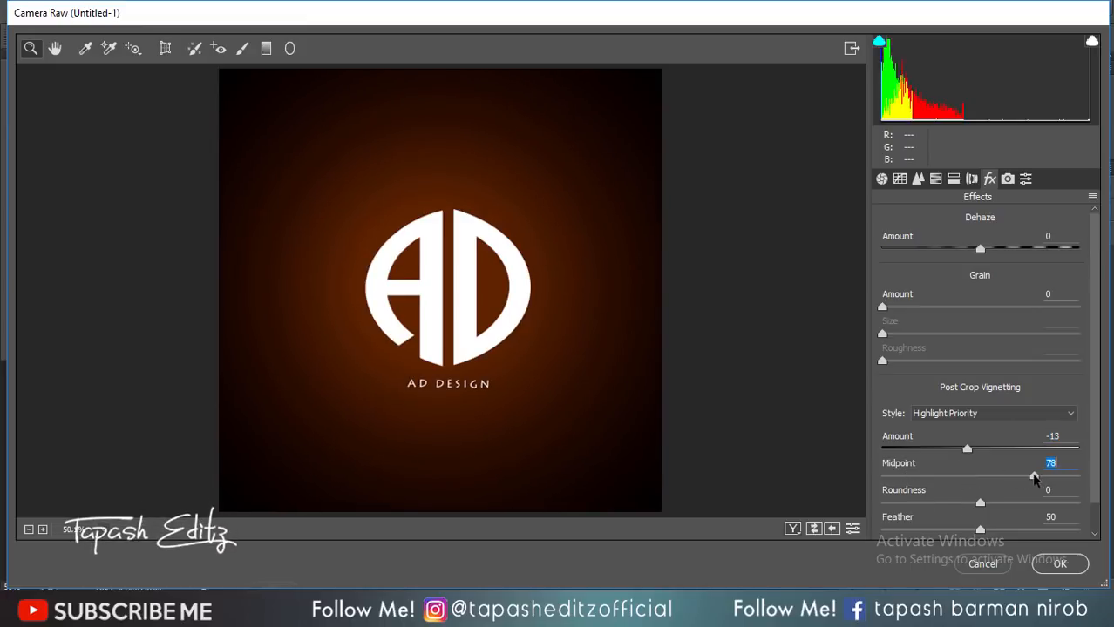
{"action": "left_click_drag", "start_coordinate": [1034, 478], "coordinate": [1032, 477]}
{"action": "left_click_drag", "start_coordinate": [980, 503], "coordinate": [1075, 499]}
{"action": "mouse_move", "coordinate": [980, 529]}
{"action": "left_mouse_down"}
{"action": "mouse_move", "coordinate": [1069, 523]}
{"action": "mouse_move", "coordinate": [986, 527]}
{"action": "left_mouse_up"}
{"action": "left_click", "coordinate": [1060, 564]}
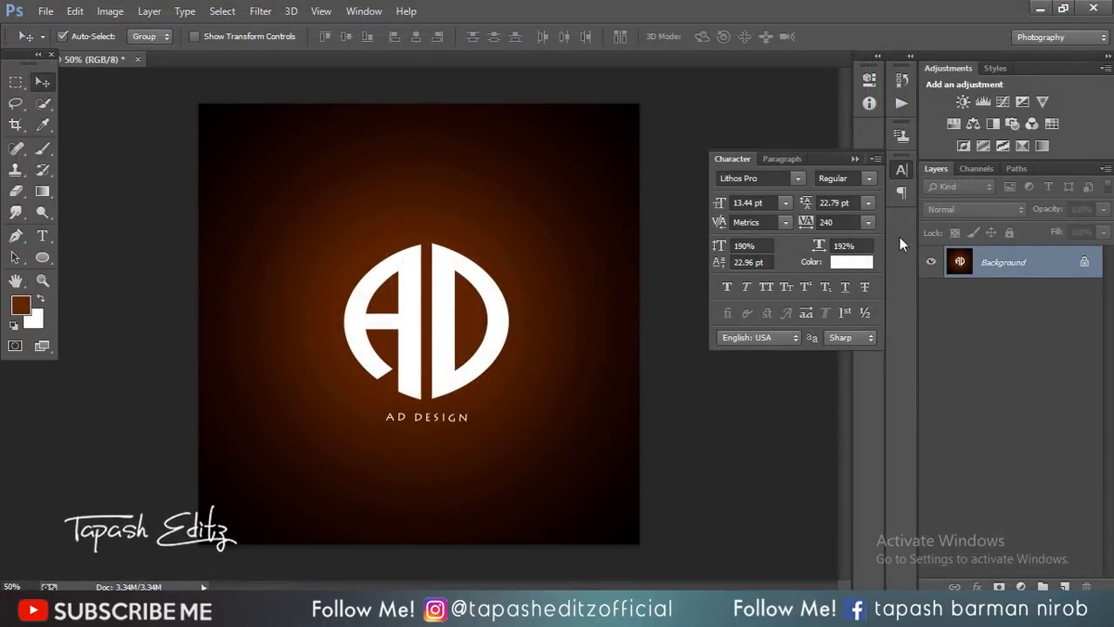